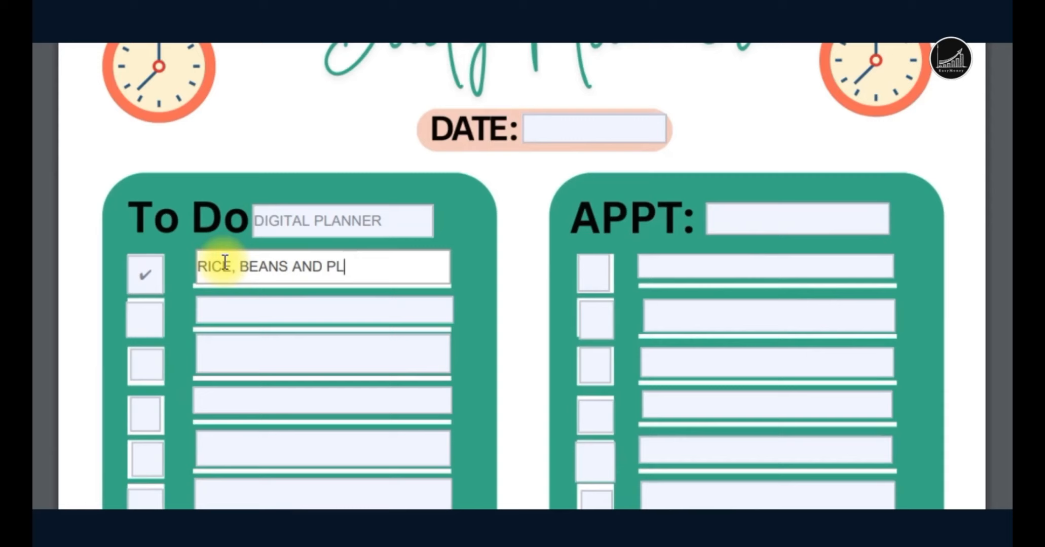
Step: Complete the first To Do entry of the fillable planner as "RICE, BEANS AND PLANTA"
{"action": "type", "text": "ANTA"}
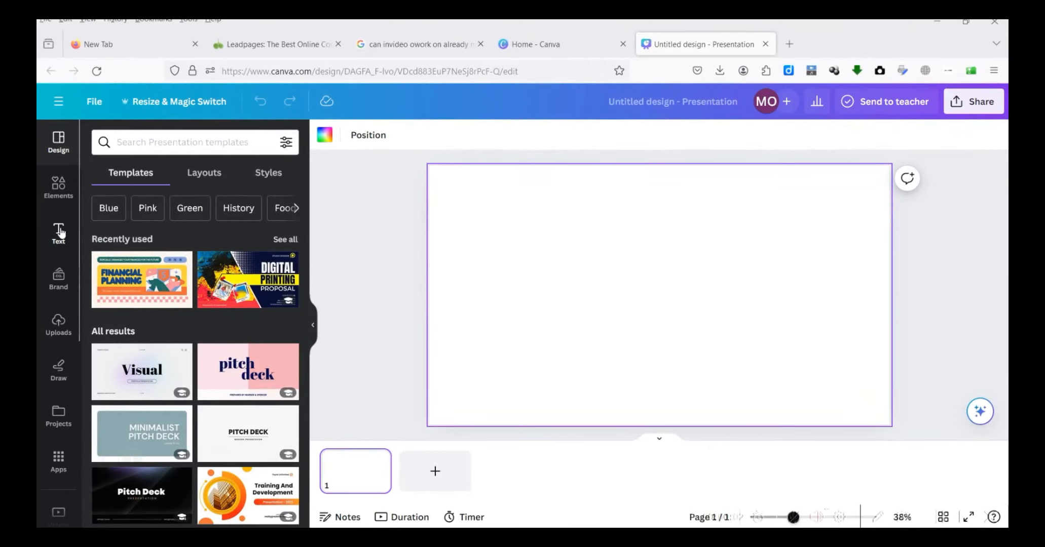
Step: Add a heading, a subheading and a little bit of body text to the blank presentation, with the body text spaced slightly lower
{"action": "left_click", "coordinate": [59, 232]}
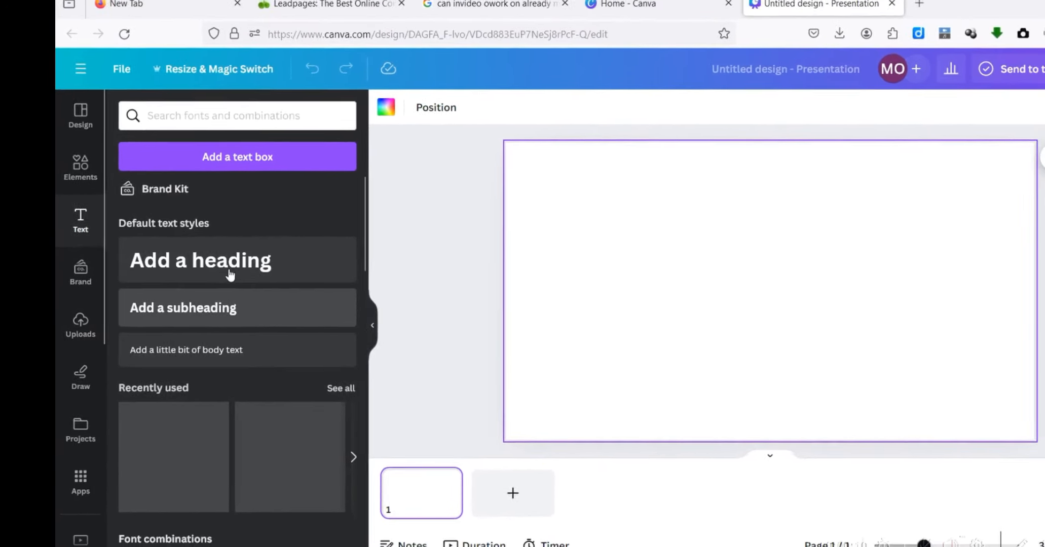
{"action": "left_click", "coordinate": [231, 274]}
{"action": "left_click", "coordinate": [198, 316]}
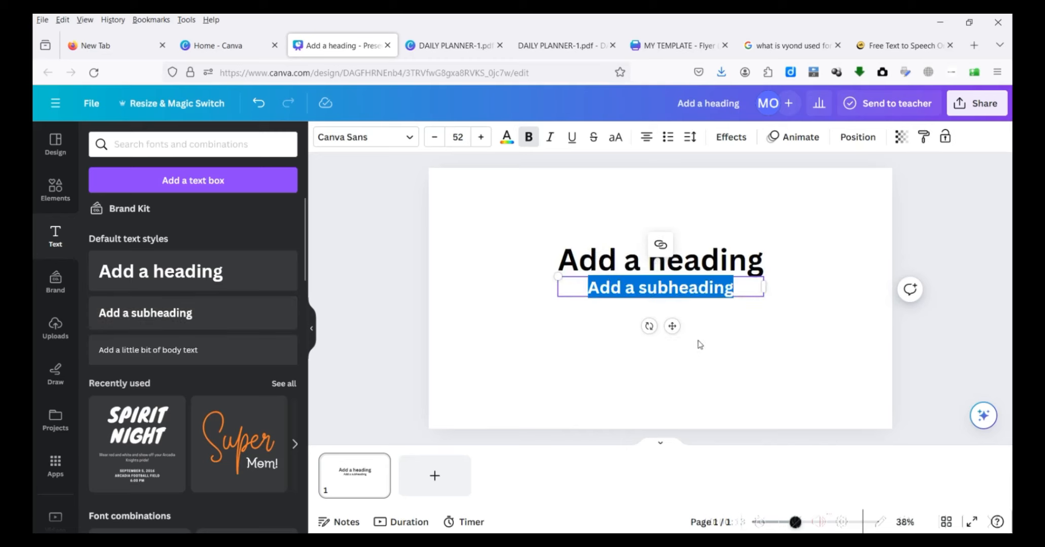
{"action": "left_click", "coordinate": [685, 337]}
{"action": "left_click", "coordinate": [147, 349]}
{"action": "left_click_drag", "start_coordinate": [673, 346], "coordinate": [672, 364]}
Step: Duplicate the heading and the subheading, and place the copies on the right half of the page
{"action": "left_click_drag", "start_coordinate": [530, 233], "coordinate": [794, 371]}
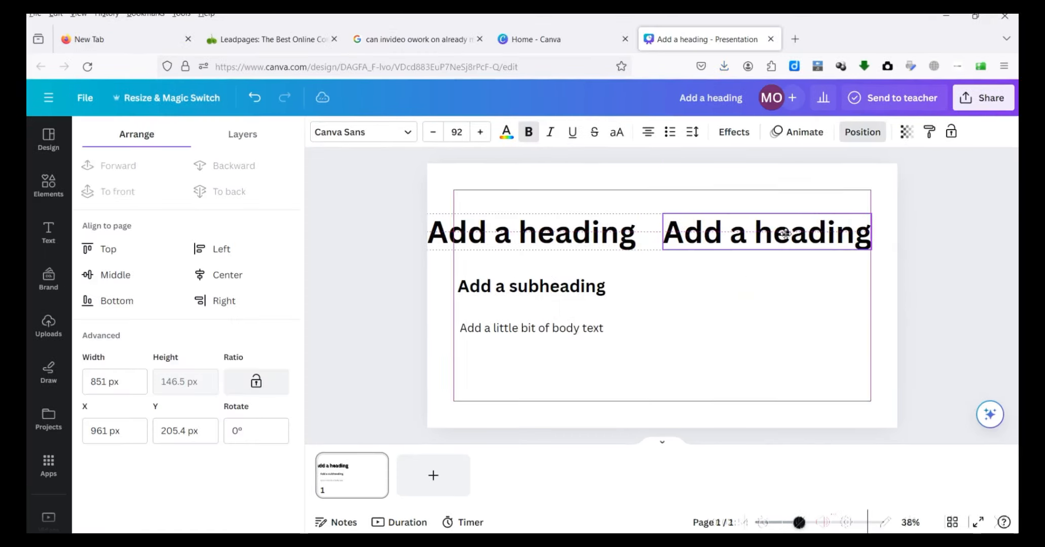
{"action": "left_click", "coordinate": [551, 287]}
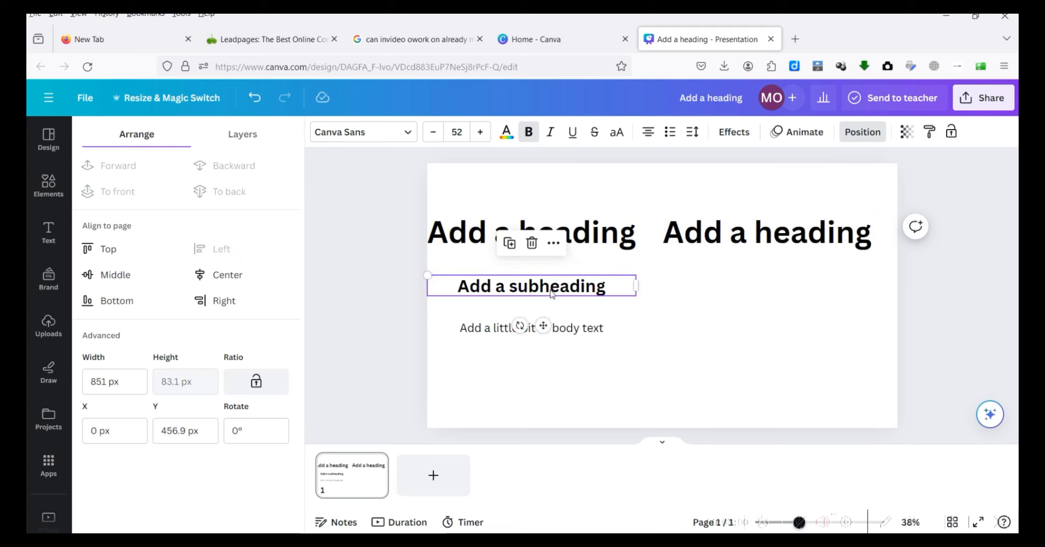
{"action": "key", "text": "ctrl+d"}
{"action": "left_click_drag", "start_coordinate": [608, 295], "coordinate": [801, 277]}
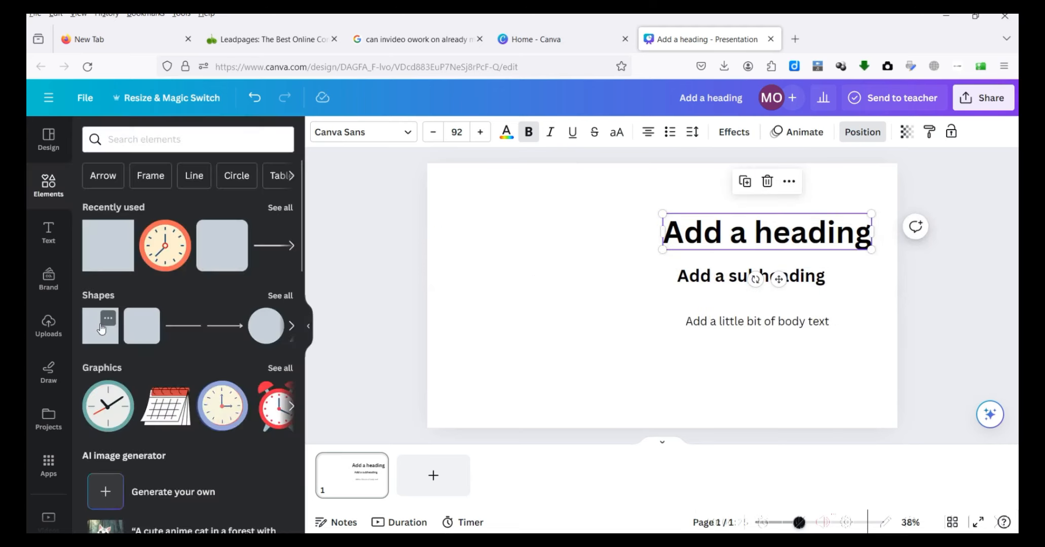
Step: Add a square shape, make it a small rectangle on the left half of the page, and fill it with pink
{"action": "left_click", "coordinate": [101, 328]}
{"action": "left_click_drag", "start_coordinate": [700, 245], "coordinate": [572, 295]}
{"action": "left_click", "coordinate": [386, 137]}
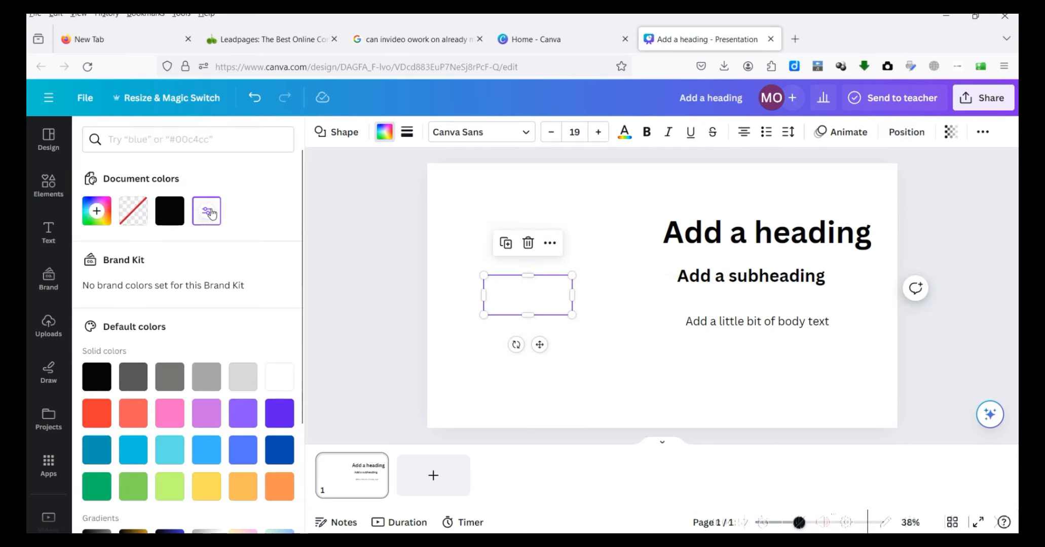
{"action": "left_click", "coordinate": [169, 413]}
{"action": "left_click", "coordinate": [616, 310]}
Step: Add a straight line beneath the pink rectangle and set its line weight to 14
{"action": "left_click", "coordinate": [48, 183]}
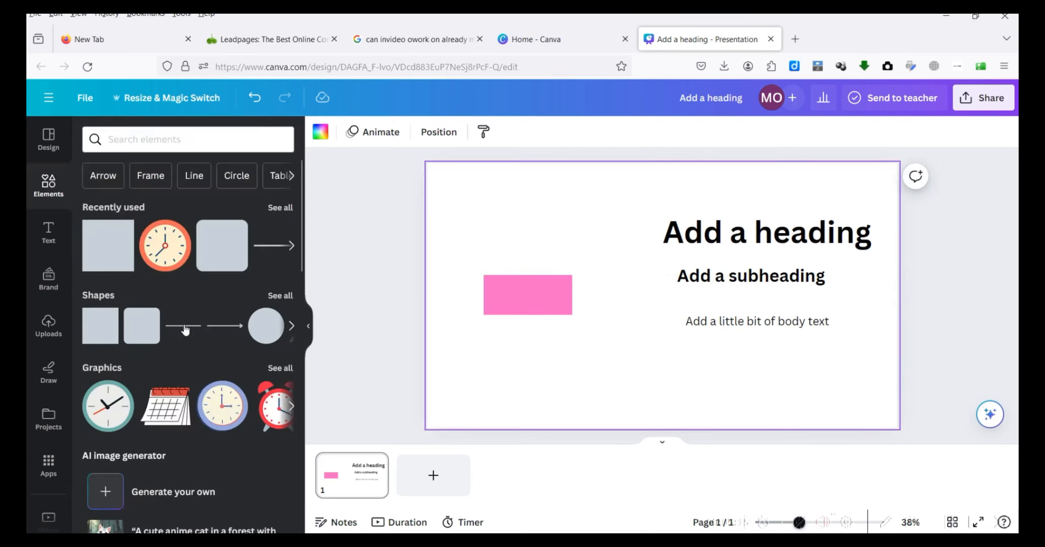
{"action": "left_click", "coordinate": [186, 330]}
{"action": "left_click_drag", "start_coordinate": [674, 296], "coordinate": [554, 351]}
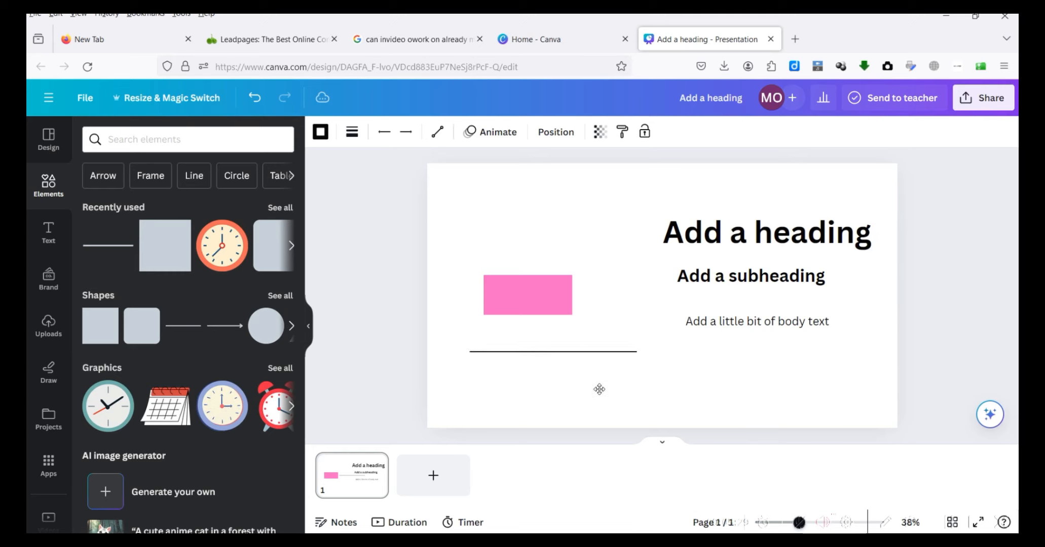
{"action": "left_click", "coordinate": [352, 132]}
{"action": "mouse_move", "coordinate": [357, 248]}
{"action": "left_mouse_down"}
{"action": "mouse_move", "coordinate": [381, 253]}
{"action": "mouse_move", "coordinate": [372, 250]}
{"action": "left_mouse_up"}
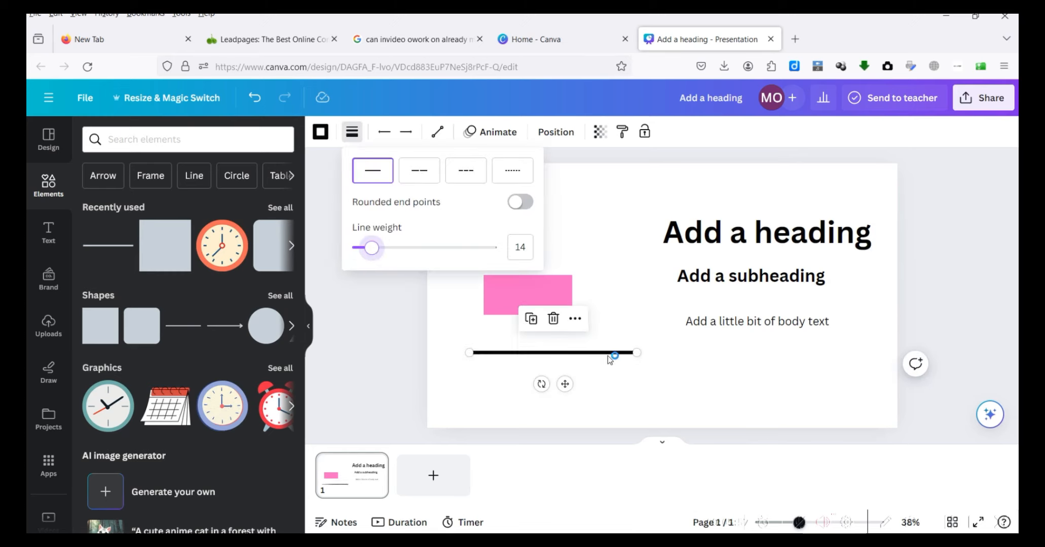
{"action": "left_click", "coordinate": [621, 222]}
Step: Replace the heading text with "template"
{"action": "double_click", "coordinate": [697, 234]}
{"action": "left_click_drag", "start_coordinate": [871, 237], "coordinate": [671, 229]}
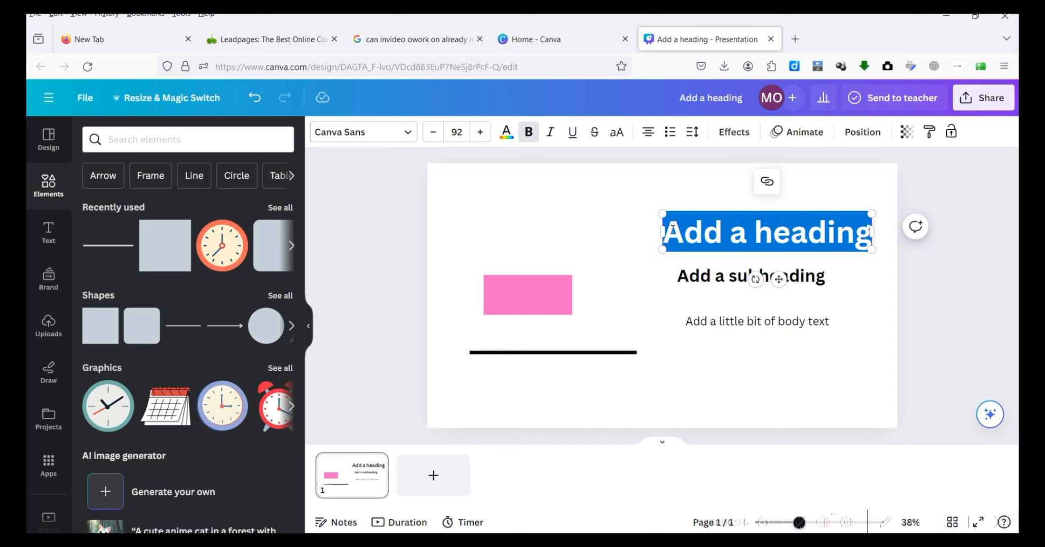
{"action": "type", "text": "templat"}
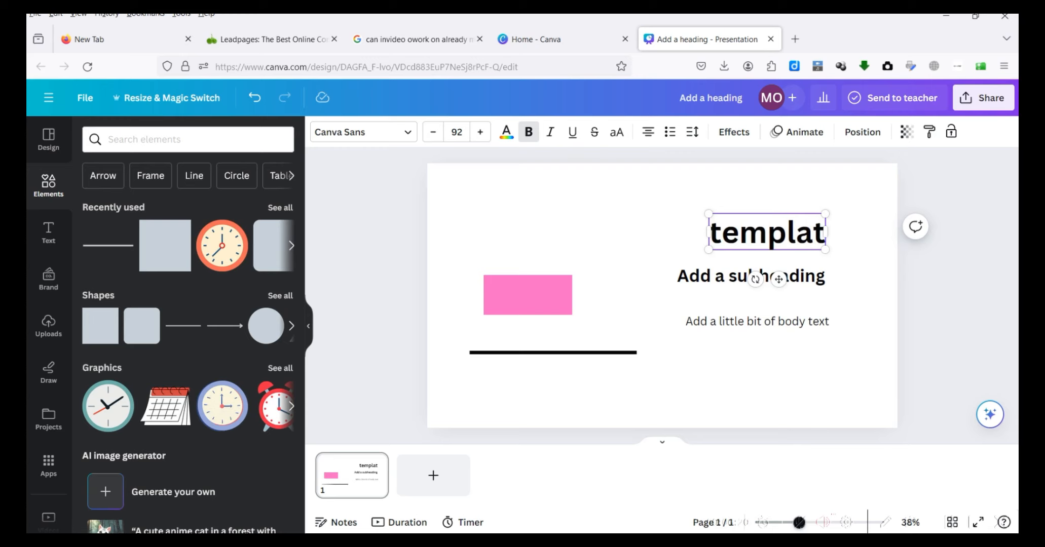
{"action": "type", "text": "e"}
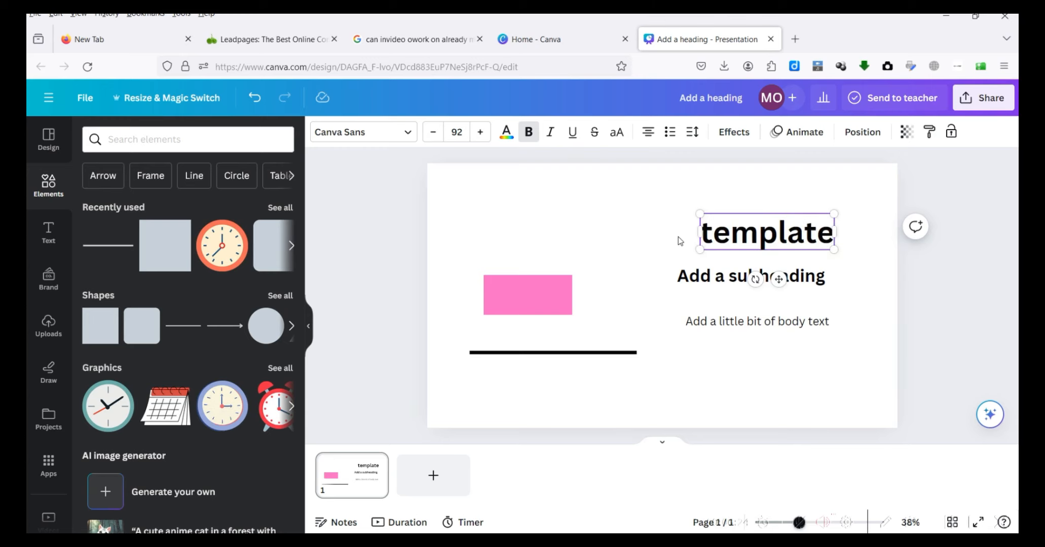
Step: Close the practice presentation and create a new blank Flyer (A4 21 × 29.7 cm) design
{"action": "key", "text": "ctrl+w"}
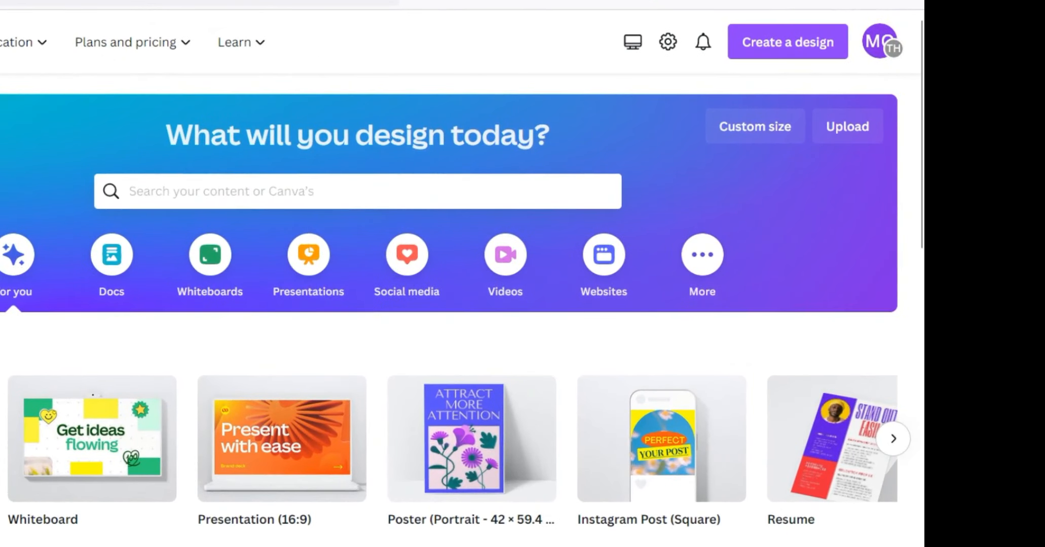
{"action": "left_click", "coordinate": [797, 47]}
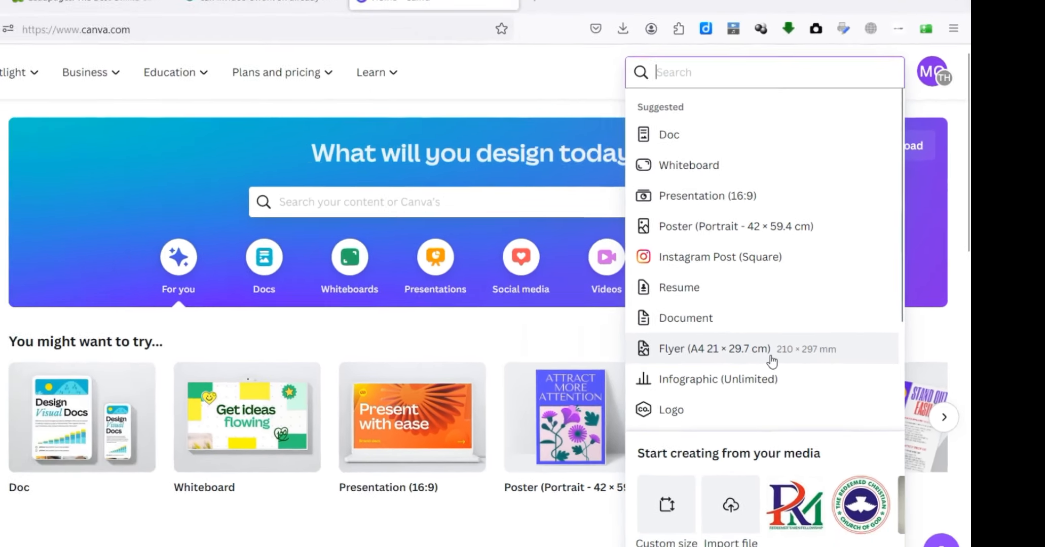
{"action": "left_click", "coordinate": [692, 374]}
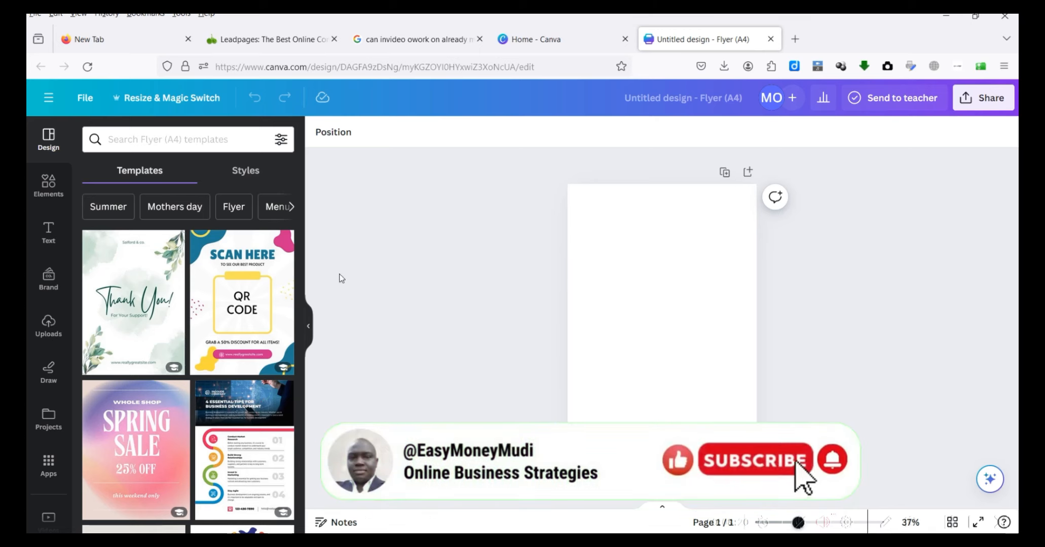
Step: Upload the PLANNER SAMPLE image, place it on the flyer page and enlarge it to cover the page
{"action": "left_click", "coordinate": [49, 327]}
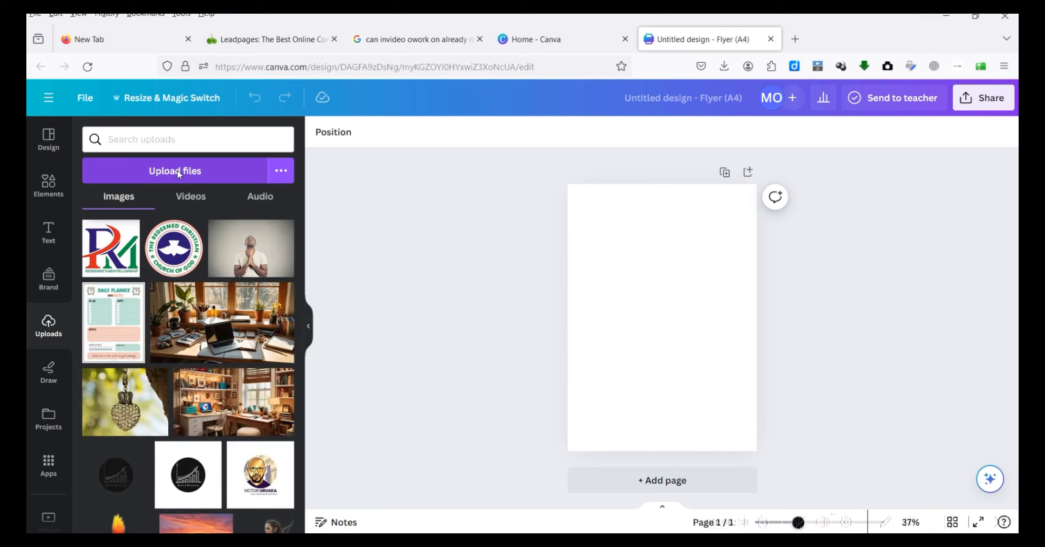
{"action": "left_click", "coordinate": [178, 172]}
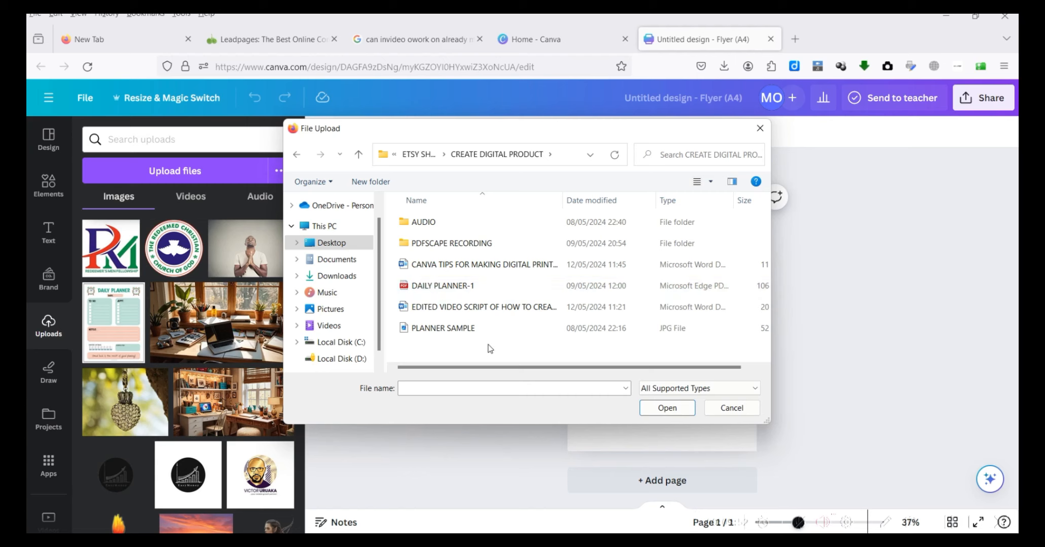
{"action": "double_click", "coordinate": [491, 334]}
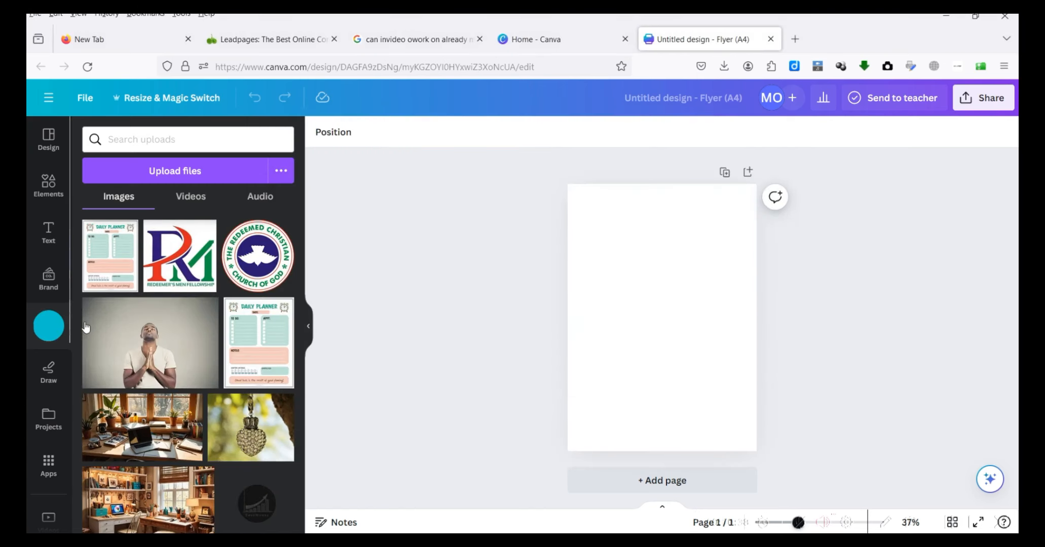
{"action": "left_click", "coordinate": [118, 252]}
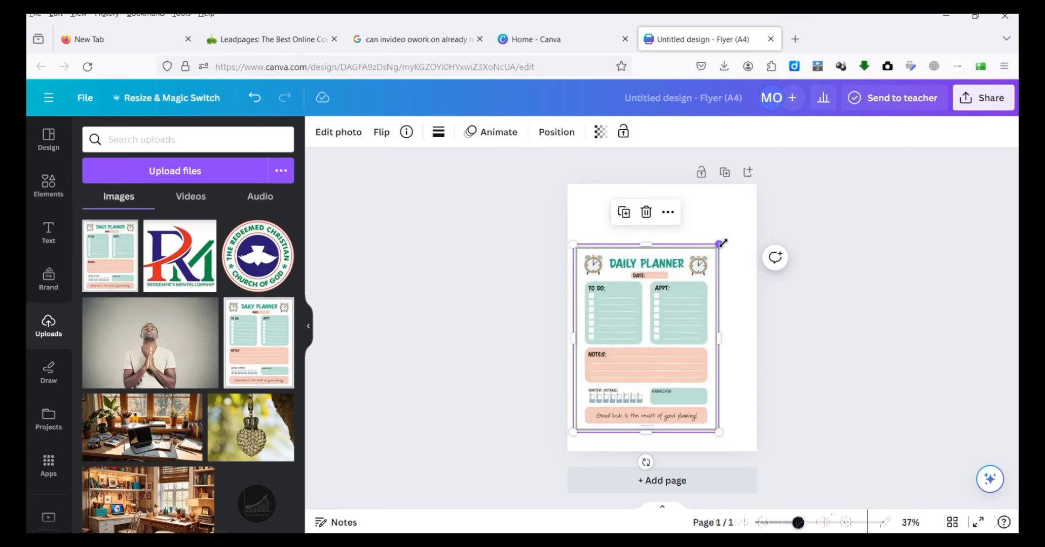
{"action": "left_click_drag", "start_coordinate": [731, 217], "coordinate": [760, 177]}
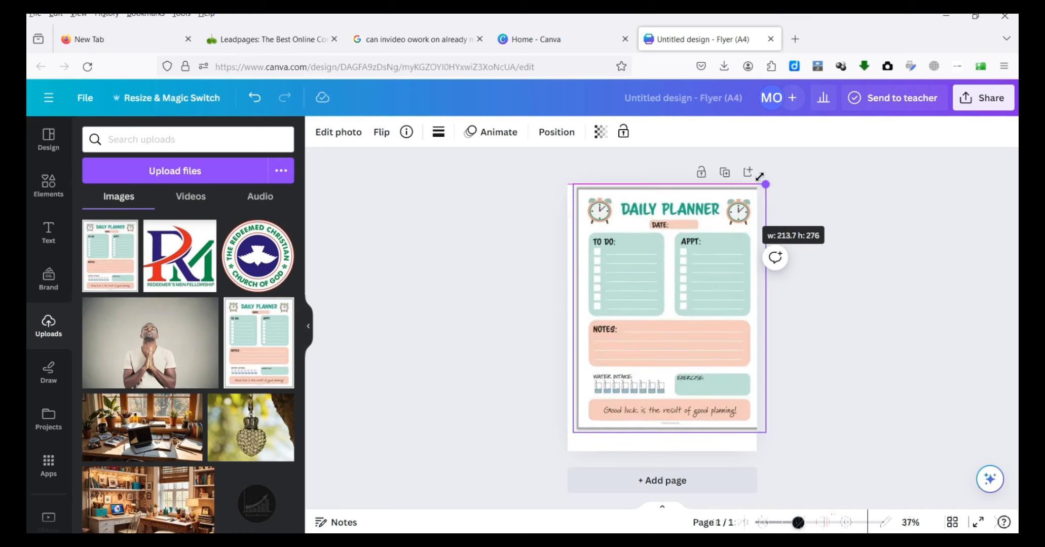
{"action": "left_click_drag", "start_coordinate": [752, 227], "coordinate": [752, 226]}
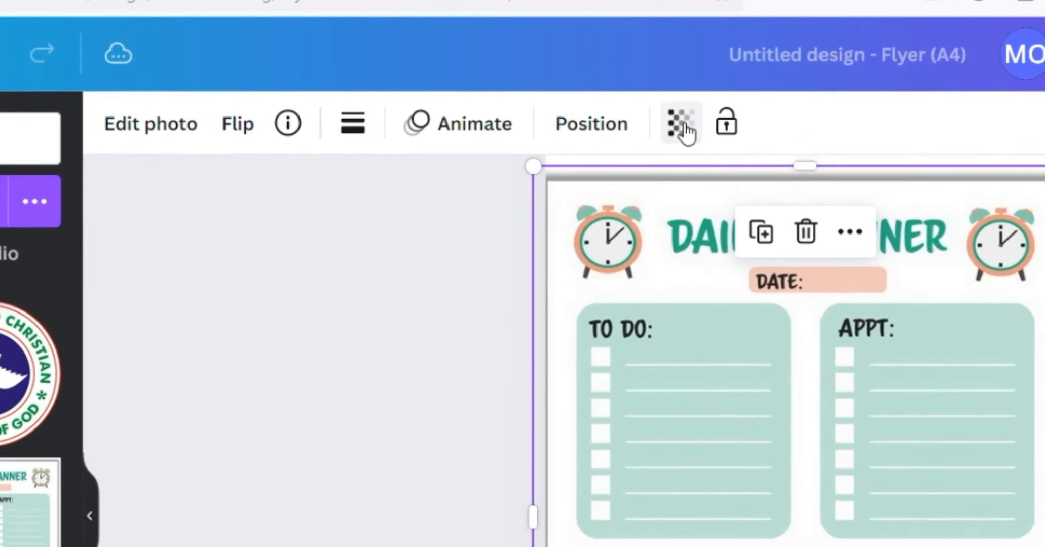
Step: Lower the planner image's transparency value to well below 72 so it serves as a faded tracing background
{"action": "left_click", "coordinate": [684, 130]}
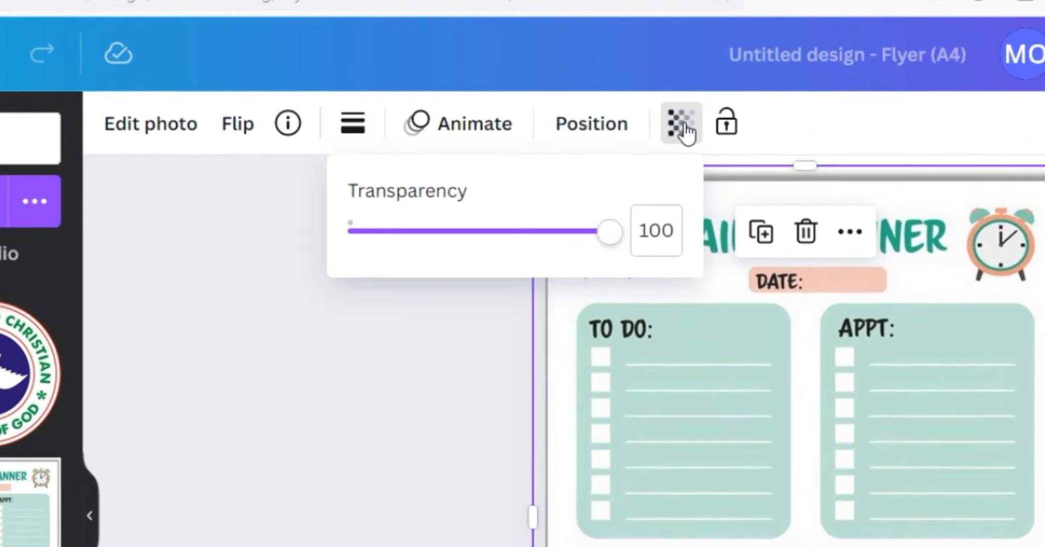
{"action": "left_click_drag", "start_coordinate": [608, 234], "coordinate": [542, 234]}
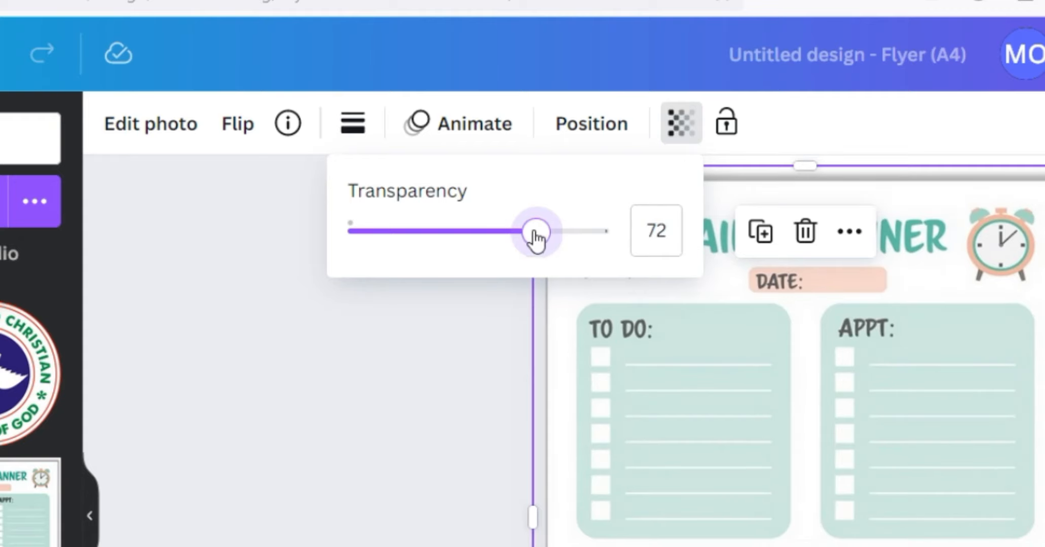
{"action": "left_click_drag", "start_coordinate": [488, 232], "coordinate": [470, 233]}
{"action": "left_click", "coordinate": [455, 234]}
{"action": "left_click", "coordinate": [856, 118]}
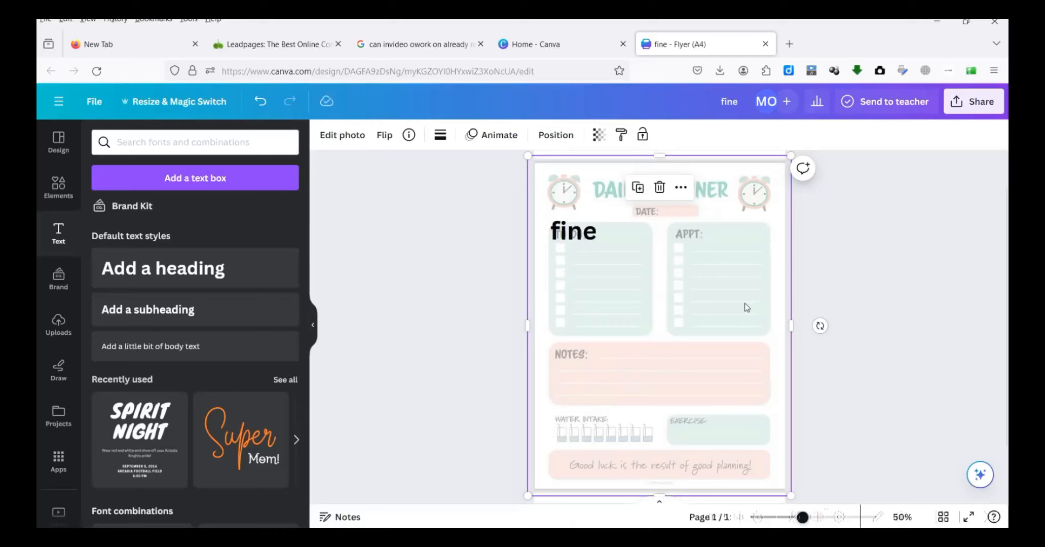
Step: Try moving the faded planner image sideways behind the "fine" text, and undo the move
{"action": "left_click", "coordinate": [586, 234]}
{"action": "left_click_drag", "start_coordinate": [720, 269], "coordinate": [634, 261]}
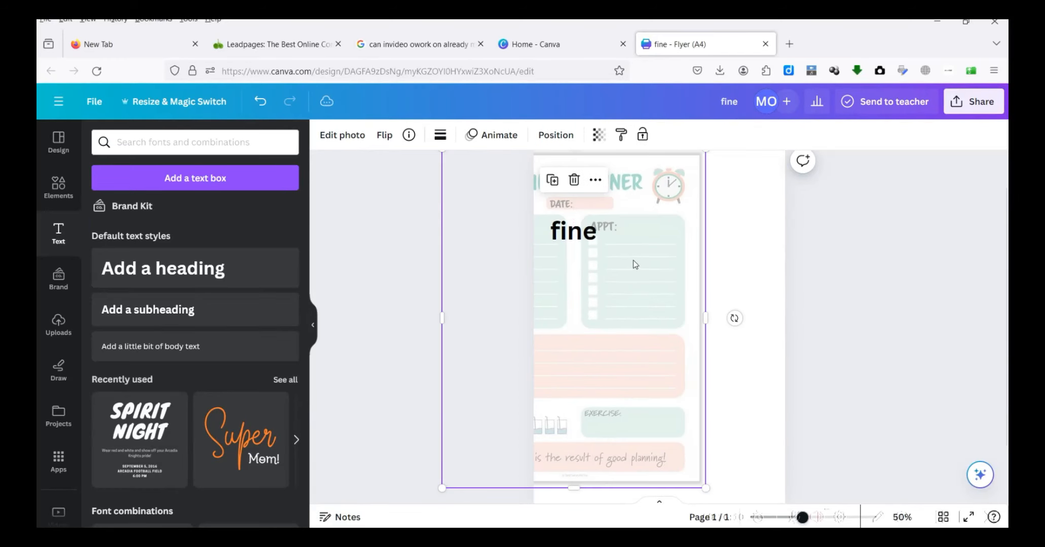
{"action": "key", "text": "ctrl+z"}
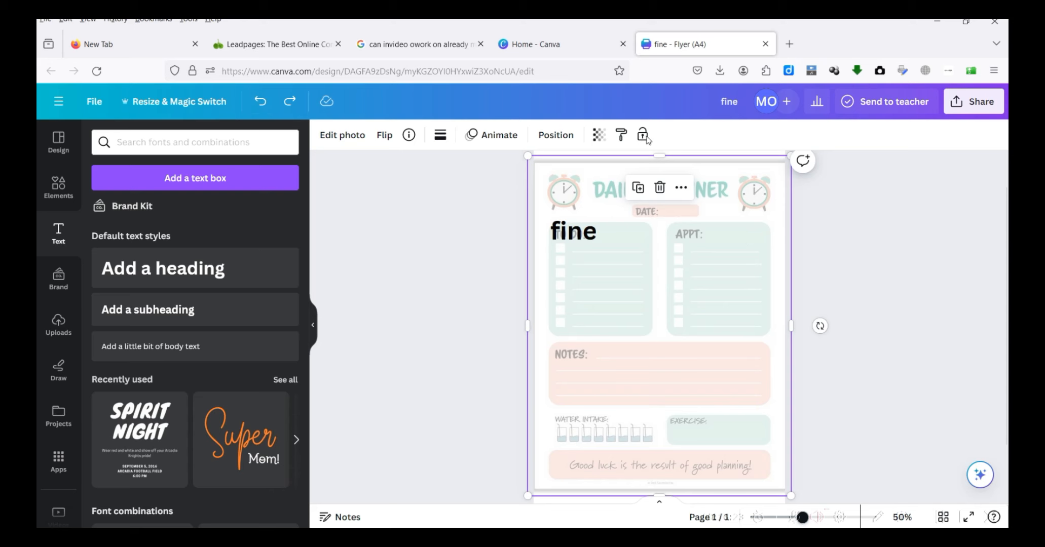
{"action": "left_click", "coordinate": [571, 238]}
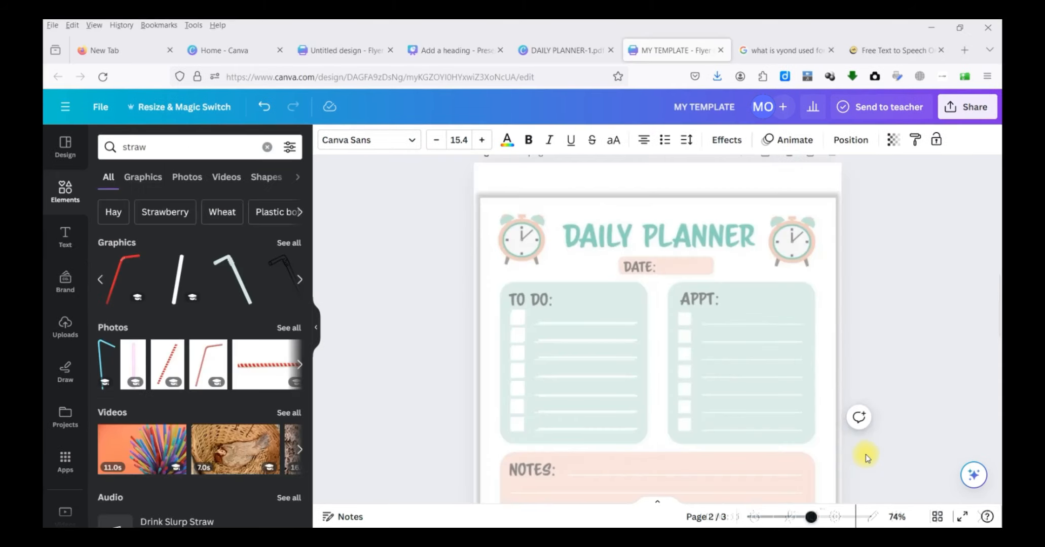
Step: Duplicate the subheading on the daily planner page and position the copy just below the original
{"action": "scroll", "coordinate": [868, 458], "scroll_direction": "up", "scroll_amount": 2}
{"action": "scroll", "coordinate": [868, 458], "scroll_direction": "up", "scroll_amount": 2}
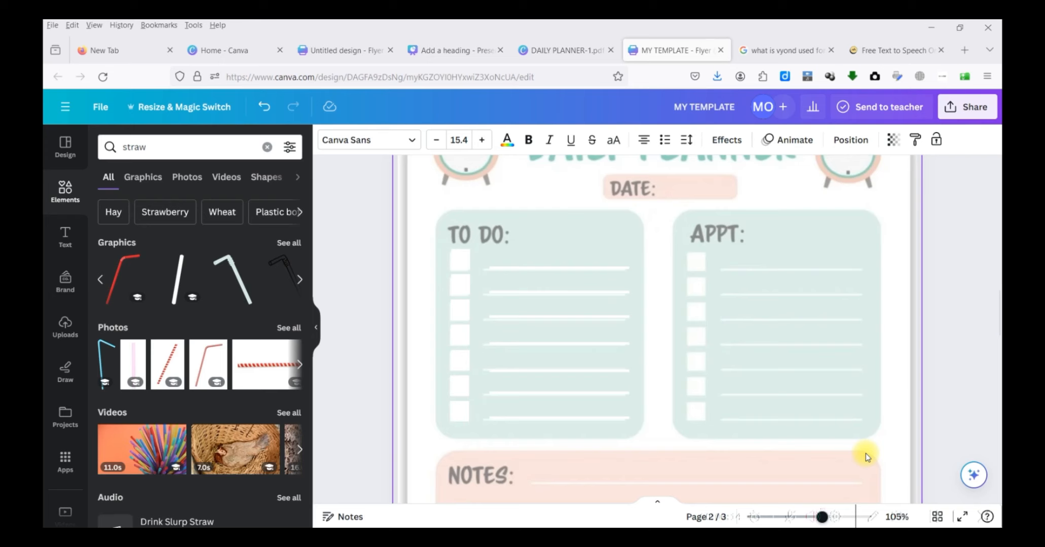
{"action": "mouse_move", "coordinate": [1000, 313]}
{"action": "left_mouse_down"}
{"action": "mouse_move", "coordinate": [1000, 270]}
{"action": "mouse_move", "coordinate": [998, 301]}
{"action": "left_mouse_up"}
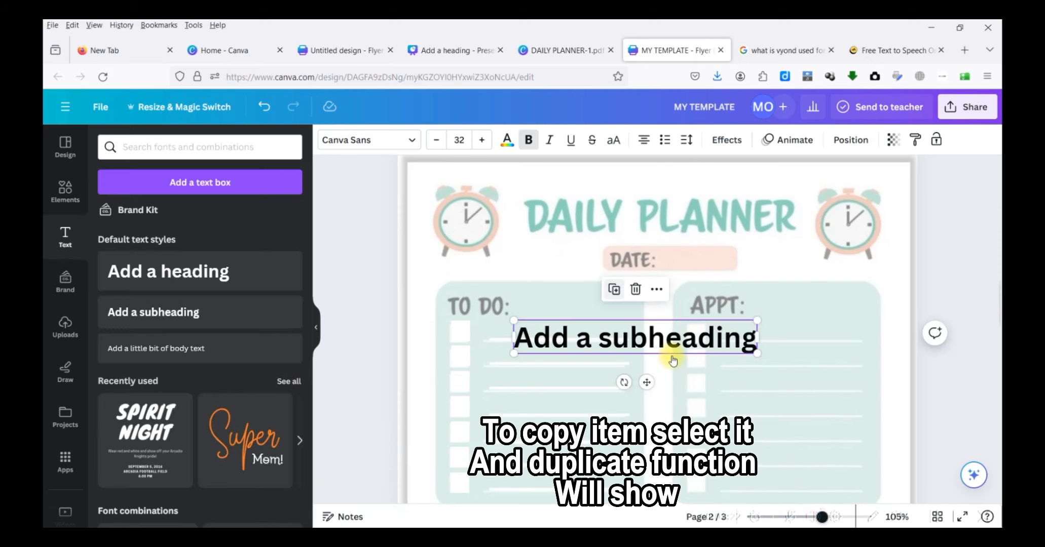
{"action": "key", "text": "ctrl+d"}
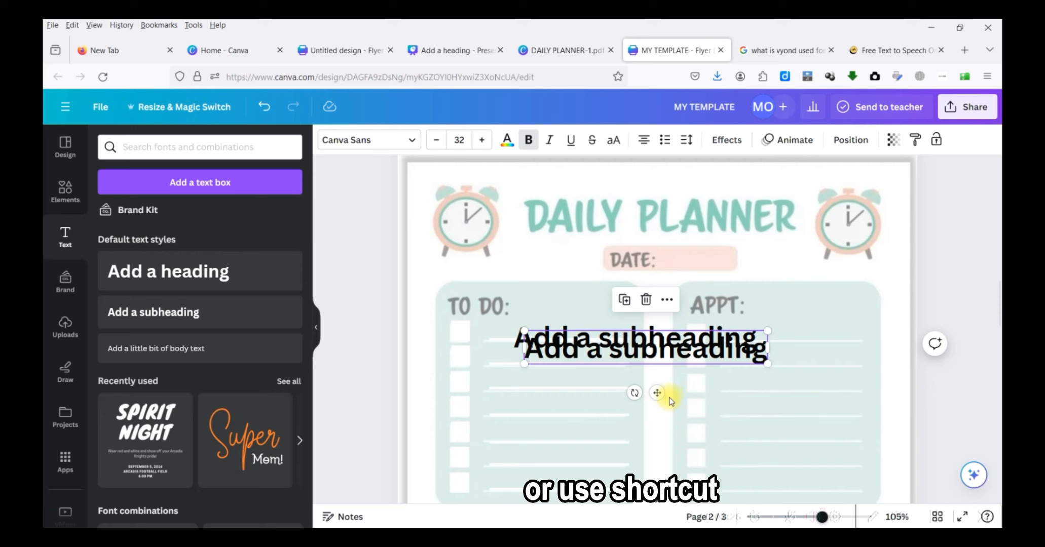
{"action": "left_click_drag", "start_coordinate": [663, 344], "coordinate": [684, 395]}
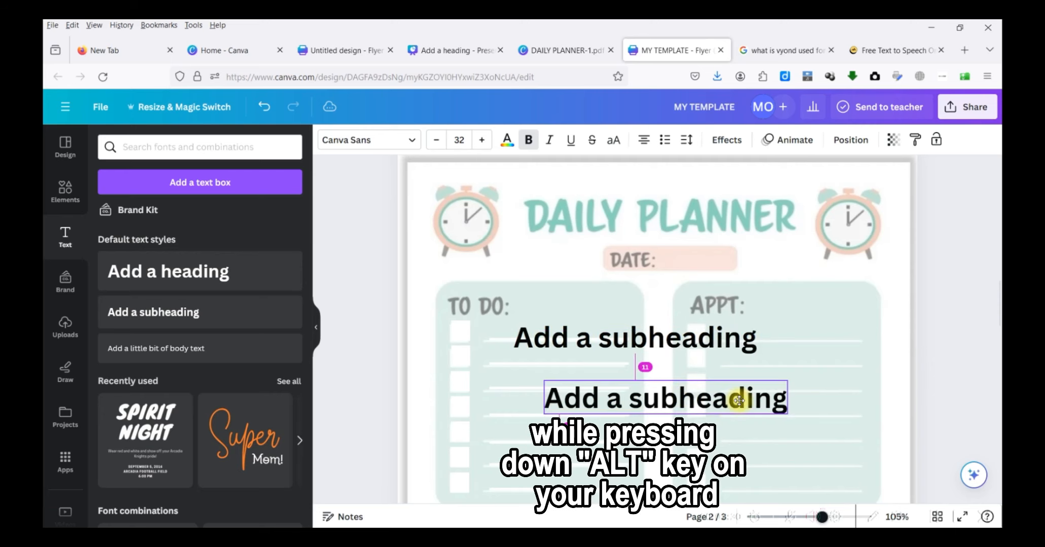
{"action": "left_click_drag", "start_coordinate": [737, 400], "coordinate": [747, 394]}
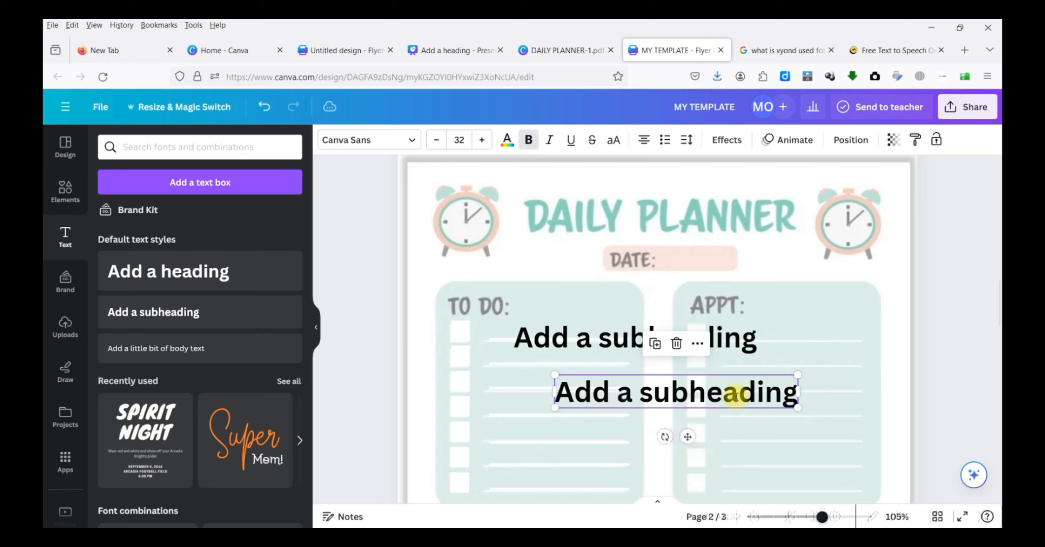
Step: Add a subheading to the daily planner page and move it up over the sample's TO DO label
{"action": "left_click", "coordinate": [68, 150]}
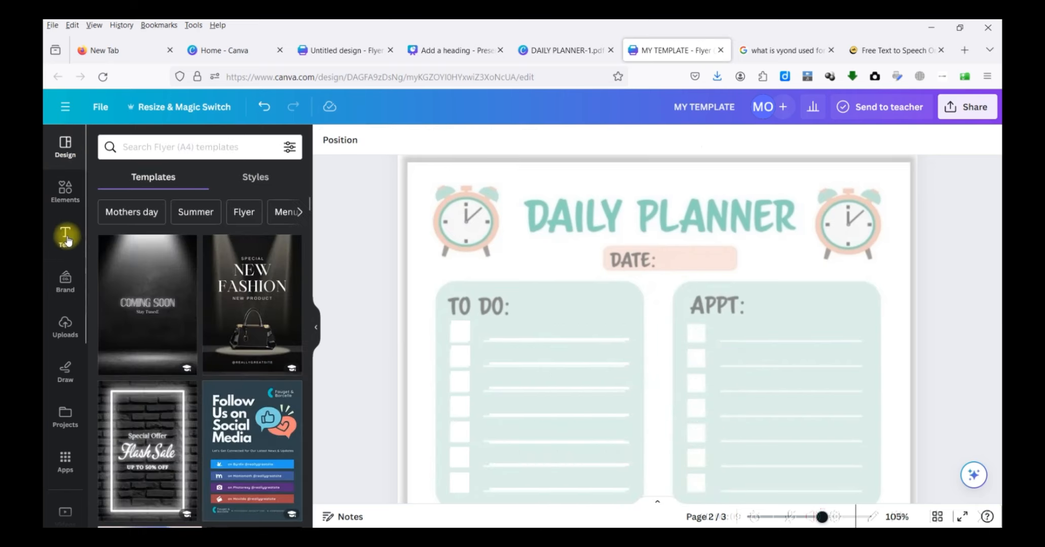
{"action": "left_click", "coordinate": [66, 237]}
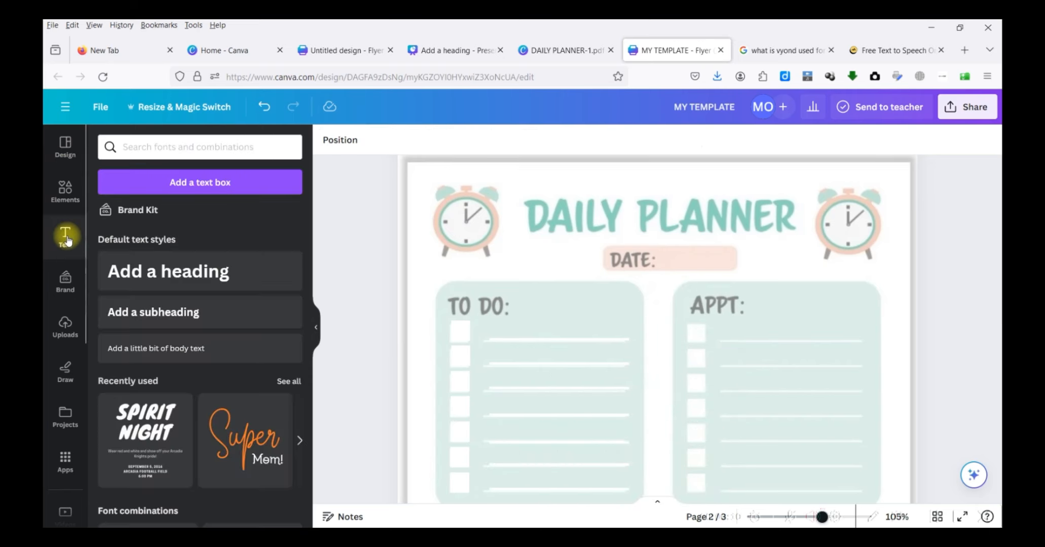
{"action": "left_click", "coordinate": [151, 315]}
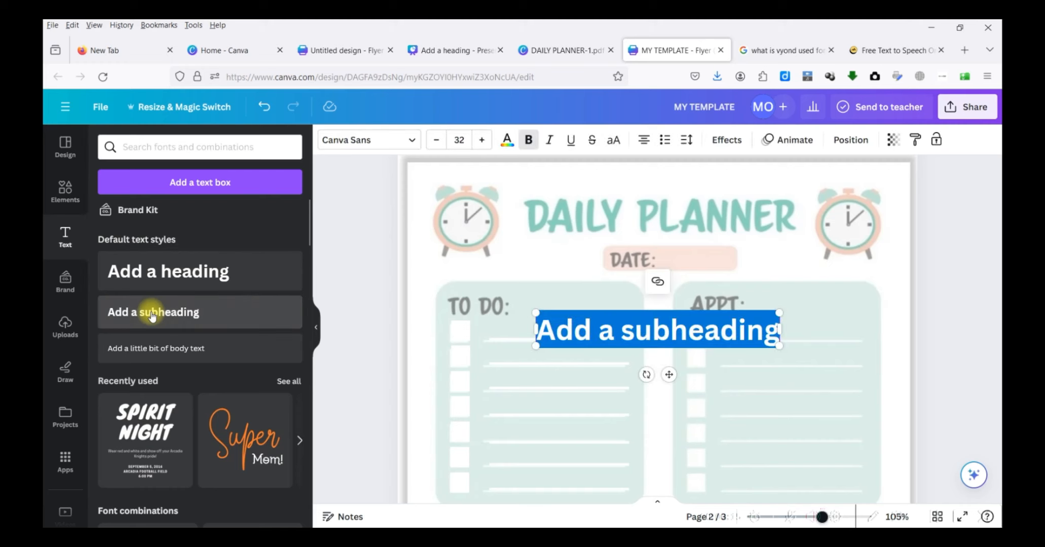
{"action": "left_click", "coordinate": [617, 386]}
{"action": "left_click_drag", "start_coordinate": [634, 335], "coordinate": [537, 309]}
{"action": "left_click_drag", "start_coordinate": [672, 308], "coordinate": [703, 306]}
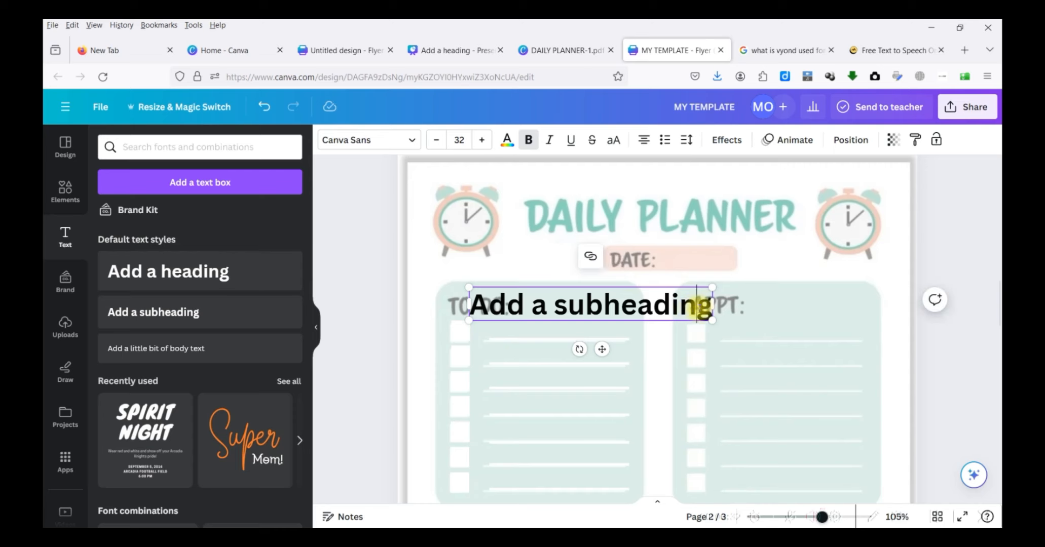
Step: Replace the subheading text with "TO DO :", unbolded at size 24, aligned over the sample's TO DO label
{"action": "key", "text": "BackSpace"}
{"action": "key", "text": "BackSpace"}
{"action": "key", "text": "BackSpace"}
{"action": "key", "text": "BackSpace"}
{"action": "key", "text": "BackSpace"}
{"action": "key", "text": "BackSpace"}
{"action": "key", "text": "BackSpace"}
{"action": "key", "text": "BackSpace"}
{"action": "key", "text": "BackSpace"}
{"action": "key", "text": "BackSpace"}
{"action": "key", "text": "BackSpace"}
{"action": "key", "text": "BackSpace"}
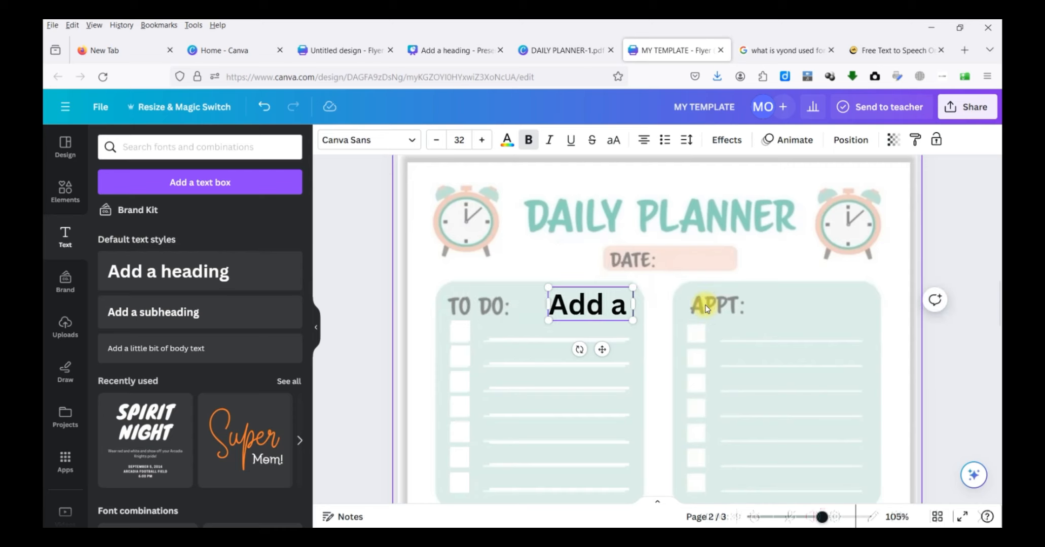
{"action": "type", "text": "DO :"}
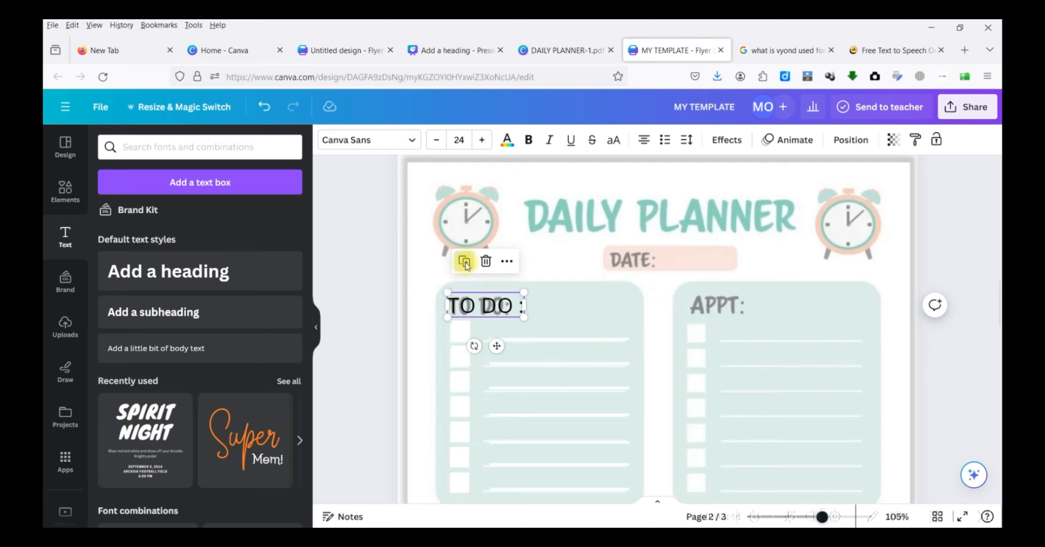
Step: Duplicate the "TO DO :" heading and clear the bright blue shape group covering the water intake glasses
{"action": "left_click", "coordinate": [465, 262]}
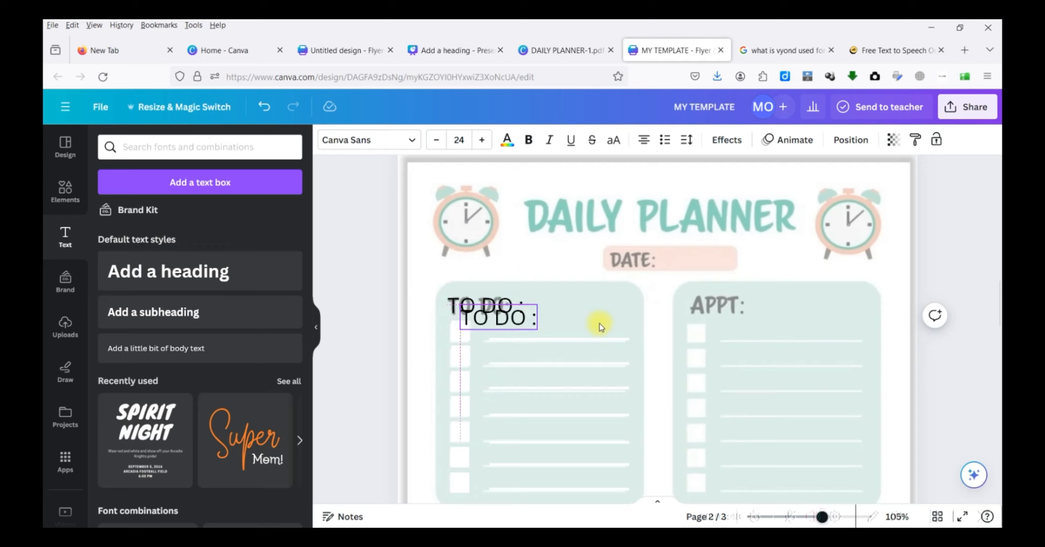
{"action": "scroll", "coordinate": [558, 355], "scroll_direction": "down", "scroll_amount": 6}
{"action": "left_click", "coordinate": [510, 380]}
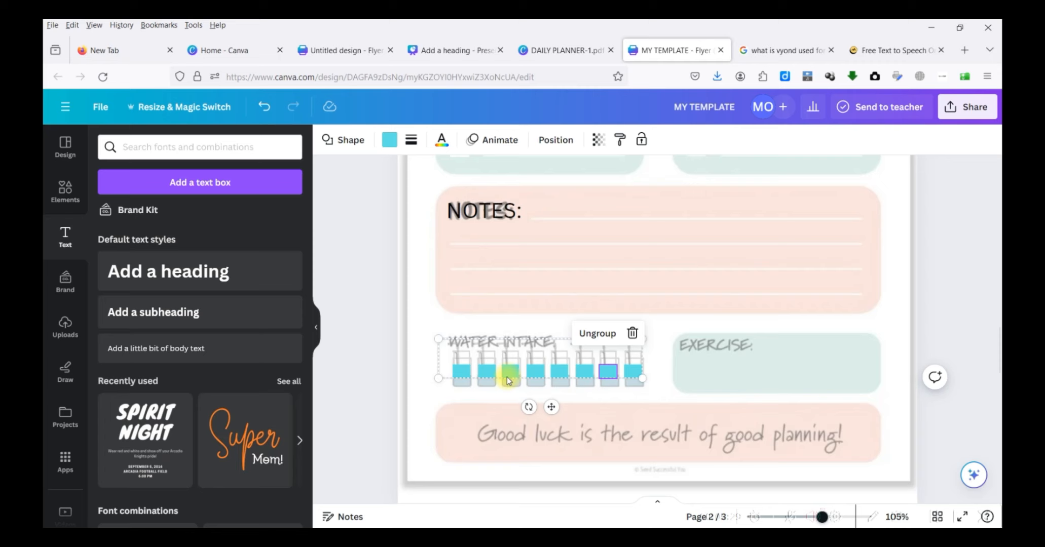
{"action": "left_click", "coordinate": [557, 380]}
Step: Add a body text line reading "WATER INTAKE" for the label above the water glasses
{"action": "left_click", "coordinate": [167, 350]}
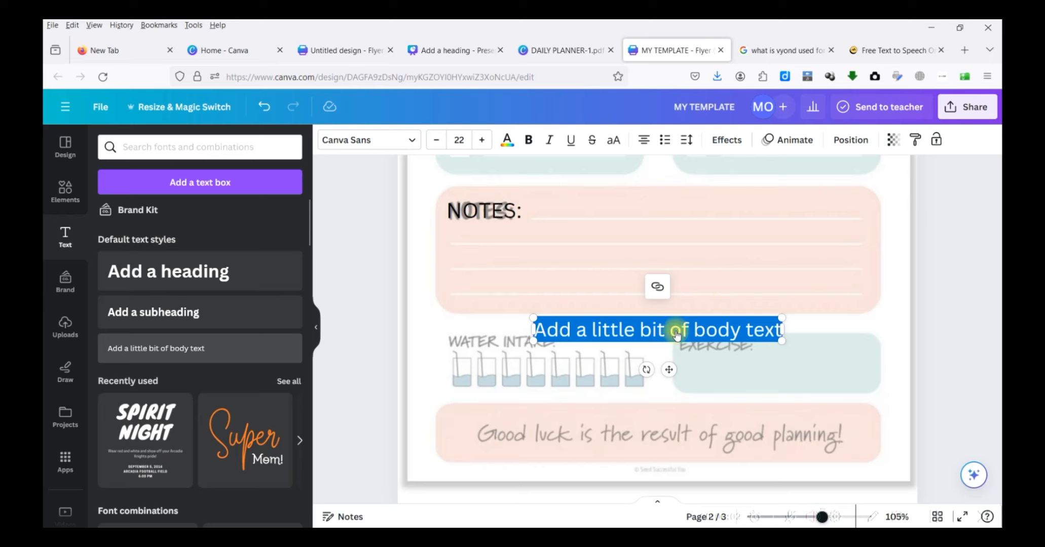
{"action": "left_click", "coordinate": [784, 330]}
{"action": "double_click", "coordinate": [763, 329]}
{"action": "type", "text": "WATER INTAKE"}
Step: Place a size 16 text reading "EXERCISE :" in the green box, aligned over the sample's exercise label
{"action": "left_click_drag", "start_coordinate": [665, 331], "coordinate": [725, 347]}
{"action": "key", "text": "Up"}
{"action": "key", "text": "Up"}
{"action": "key", "text": "Up"}
{"action": "left_click", "coordinate": [475, 301]}
{"action": "double_click", "coordinate": [725, 349]}
{"action": "type", "text": "EXERCISE"}
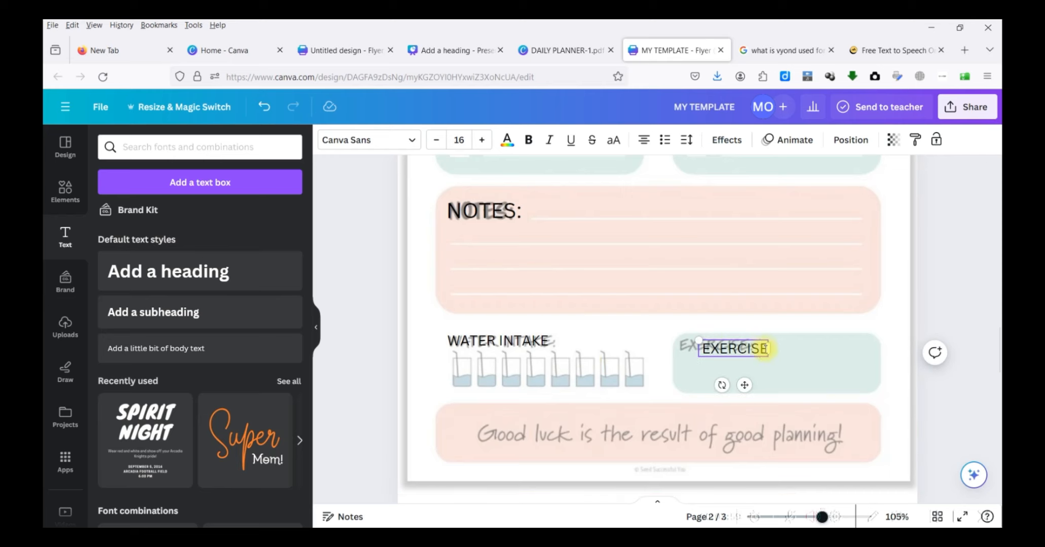
{"action": "left_click_drag", "start_coordinate": [744, 386], "coordinate": [724, 386]}
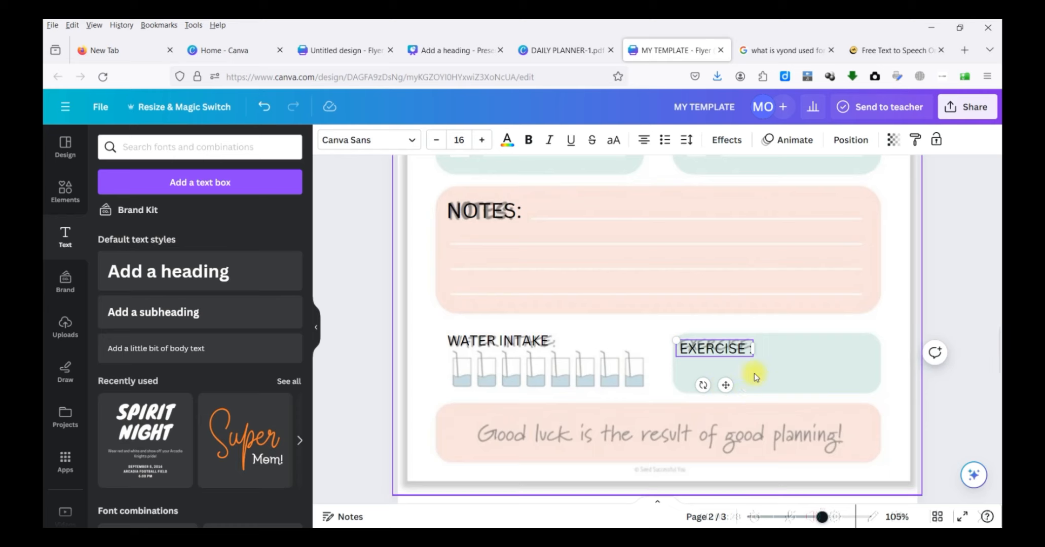
{"action": "left_click", "coordinate": [726, 352]}
{"action": "left_click", "coordinate": [726, 351]}
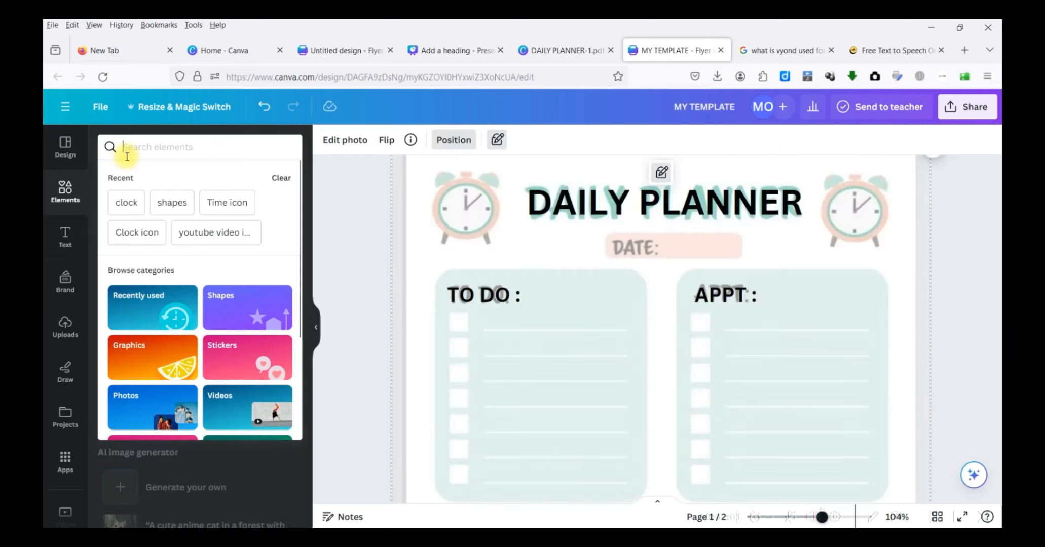
Step: Search the elements for "Alarm clock" and place the red alarm clock graphic over both sample clocks beside the title
{"action": "type", "text": "clock"}
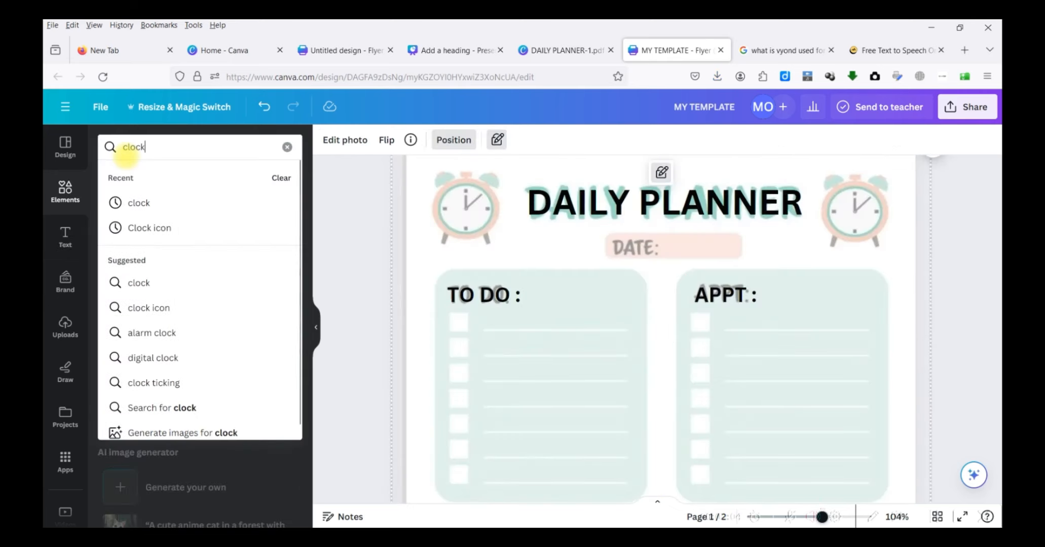
{"action": "left_click", "coordinate": [152, 332]}
{"action": "left_click_drag", "start_coordinate": [177, 281], "coordinate": [454, 226]}
{"action": "left_click", "coordinate": [837, 279]}
{"action": "left_click", "coordinate": [589, 262]}
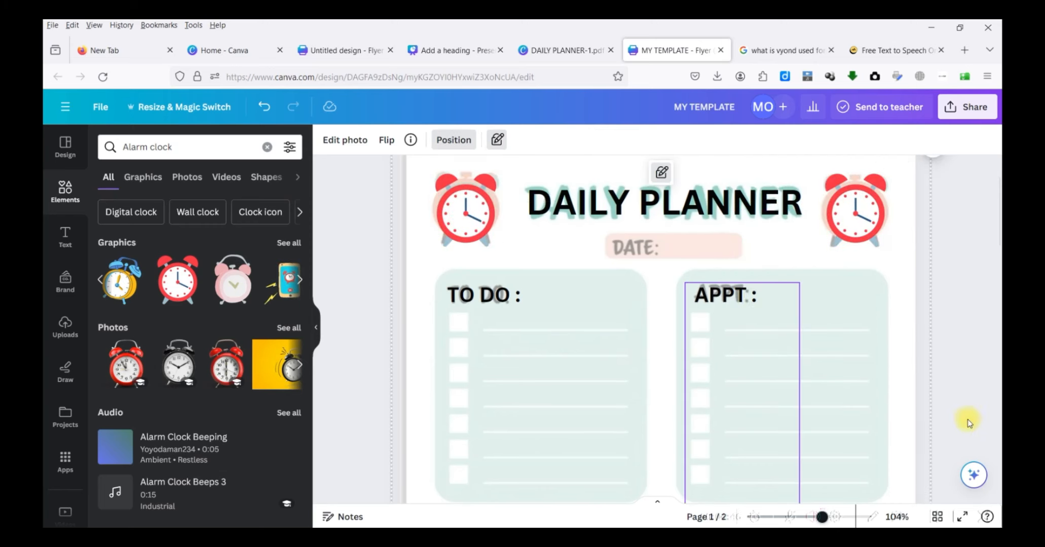
Step: Search the elements for "lines" and fit a plain straight line over the first TO DO writing line
{"action": "left_click", "coordinate": [65, 190]}
{"action": "left_click", "coordinate": [159, 148]}
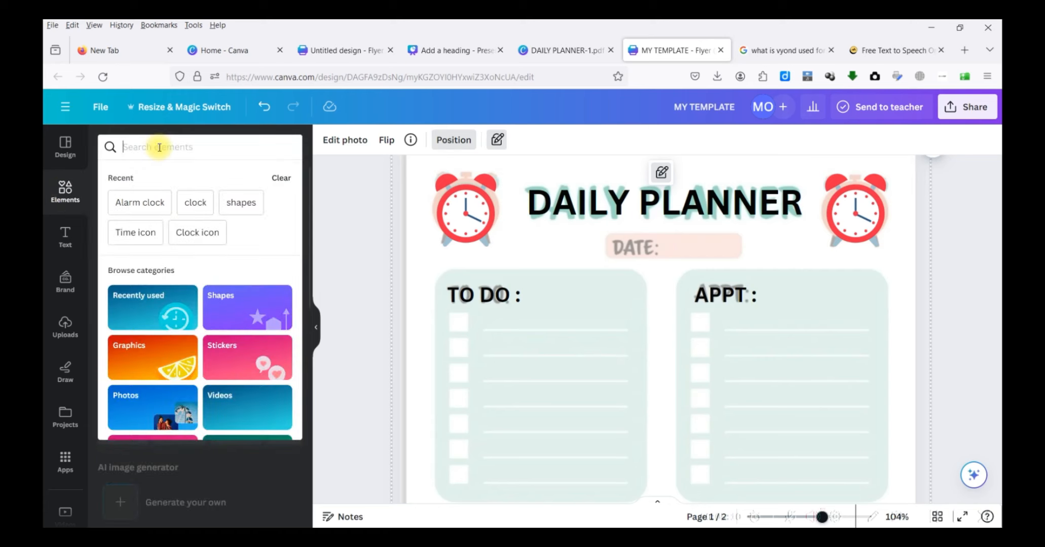
{"action": "type", "text": "lines"}
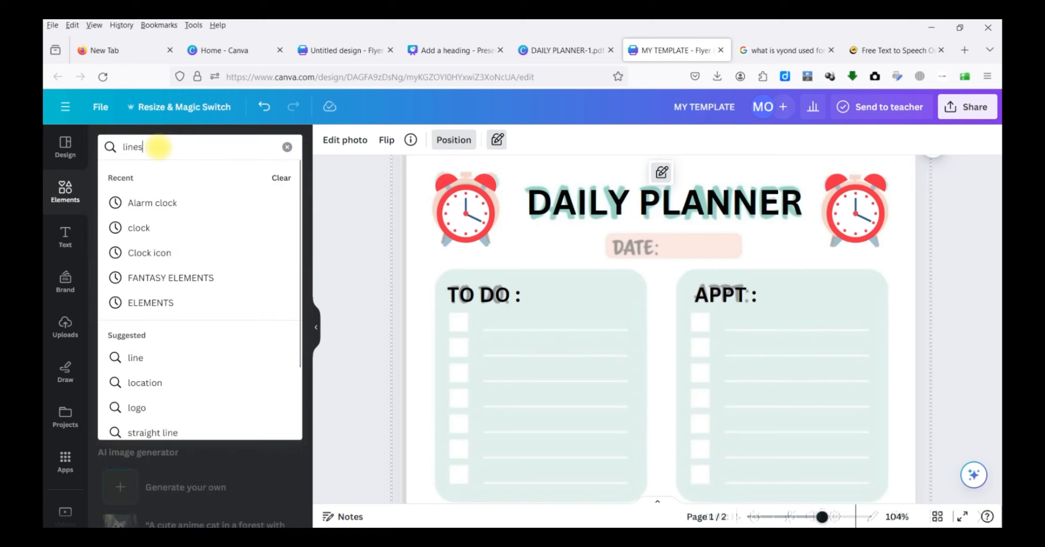
{"action": "key", "text": "Return"}
{"action": "left_click", "coordinate": [115, 271]}
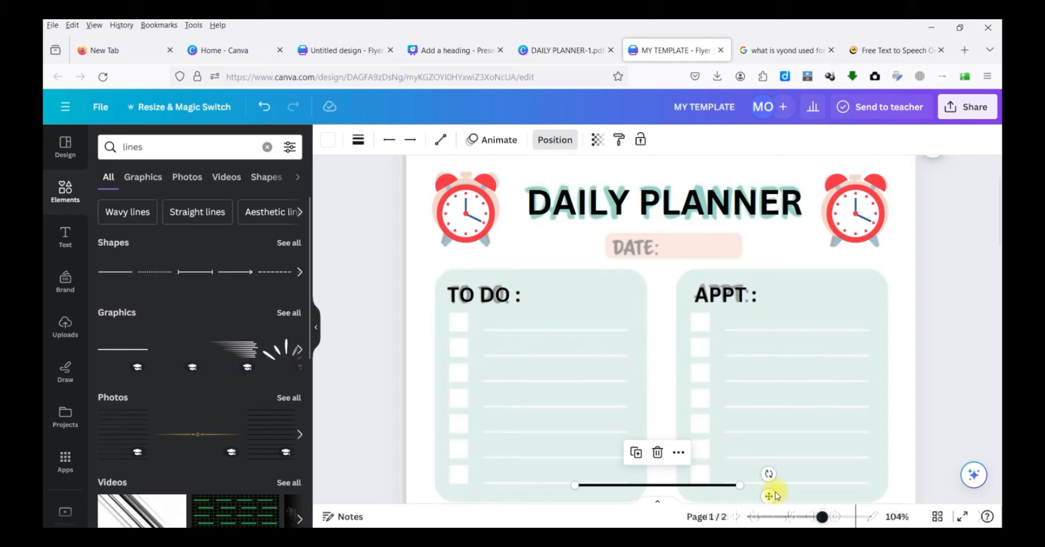
{"action": "left_click_drag", "start_coordinate": [775, 494], "coordinate": [565, 359]}
{"action": "left_click_drag", "start_coordinate": [644, 329], "coordinate": [629, 330]}
Step: Duplicate the black line downwards to cover all the remaining writing lines in the TO DO box
{"action": "left_click", "coordinate": [537, 299]}
{"action": "left_click_drag", "start_coordinate": [559, 340], "coordinate": [563, 437]}
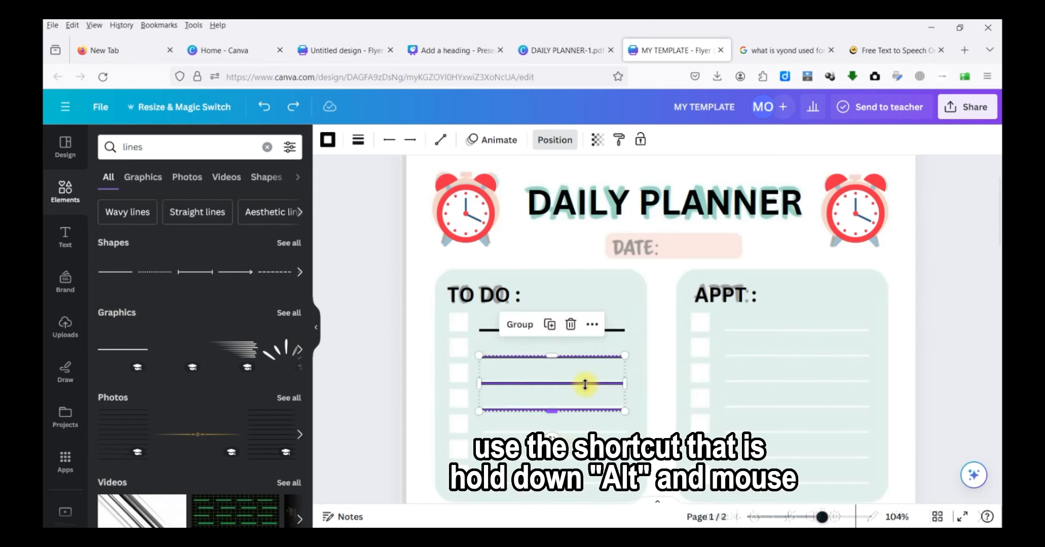
{"action": "left_click_drag", "start_coordinate": [586, 385], "coordinate": [586, 462]}
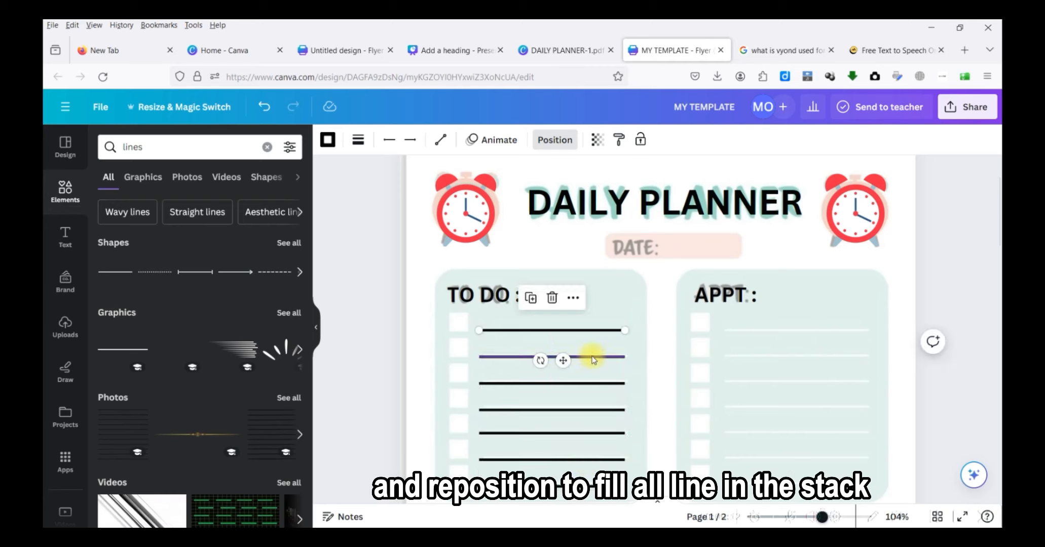
Step: Select all the black lines in the TO DO box and group them
{"action": "left_click", "coordinate": [593, 357], "text": "shift"}
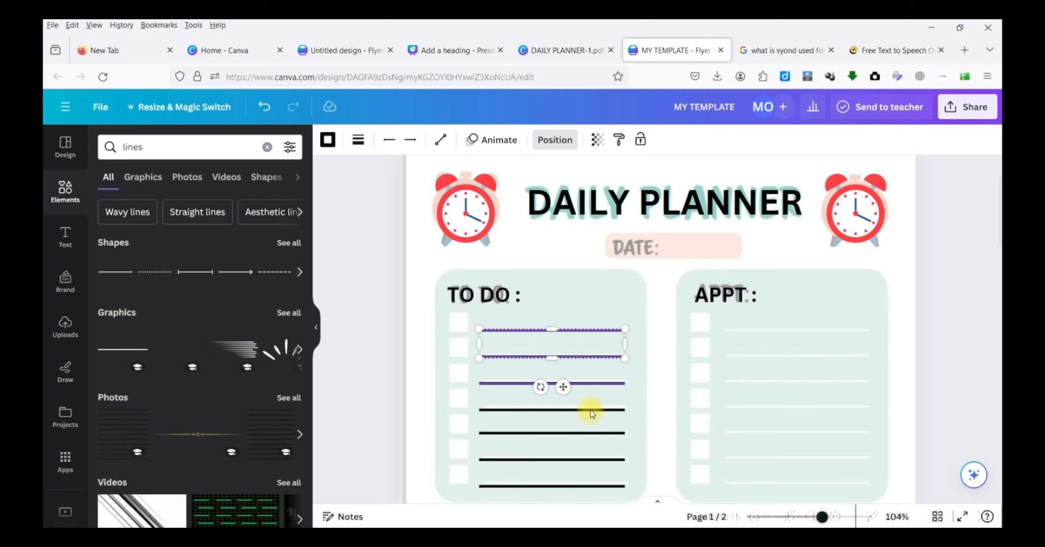
{"action": "left_click", "coordinate": [593, 386], "text": "shift"}
{"action": "left_click", "coordinate": [593, 410], "text": "shift"}
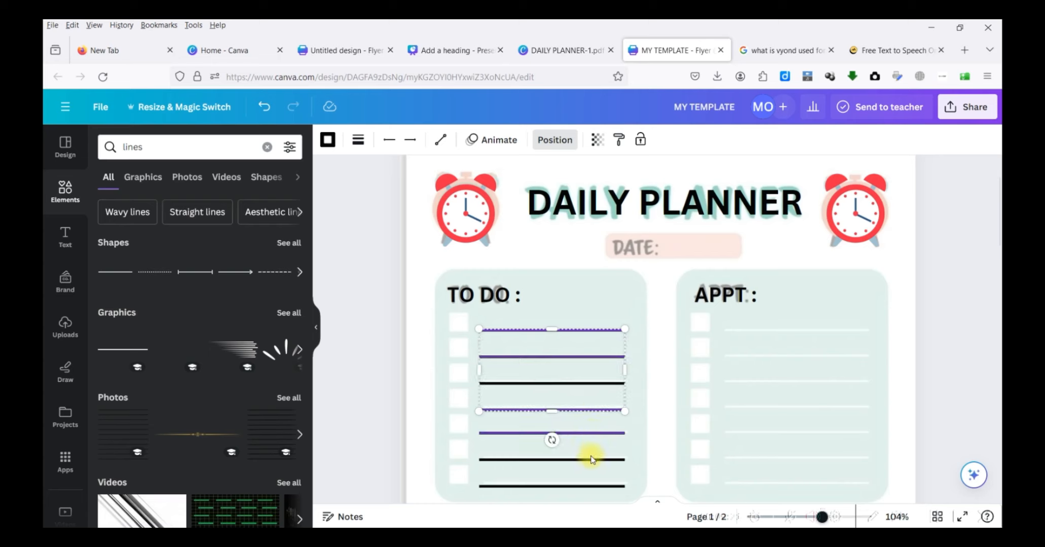
{"action": "left_click", "coordinate": [592, 460], "text": "shift"}
{"action": "left_click", "coordinate": [592, 486], "text": "shift"}
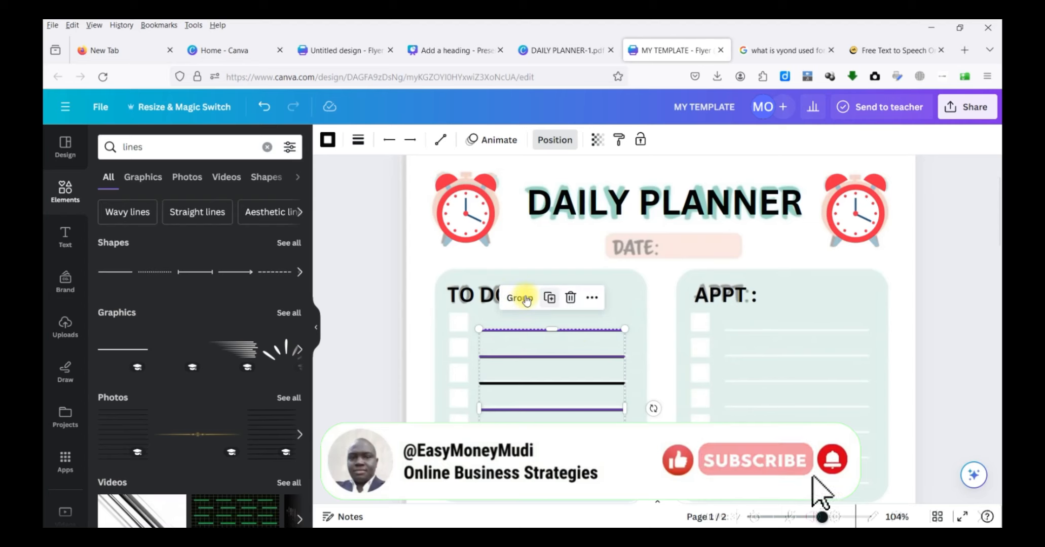
{"action": "left_click", "coordinate": [517, 299]}
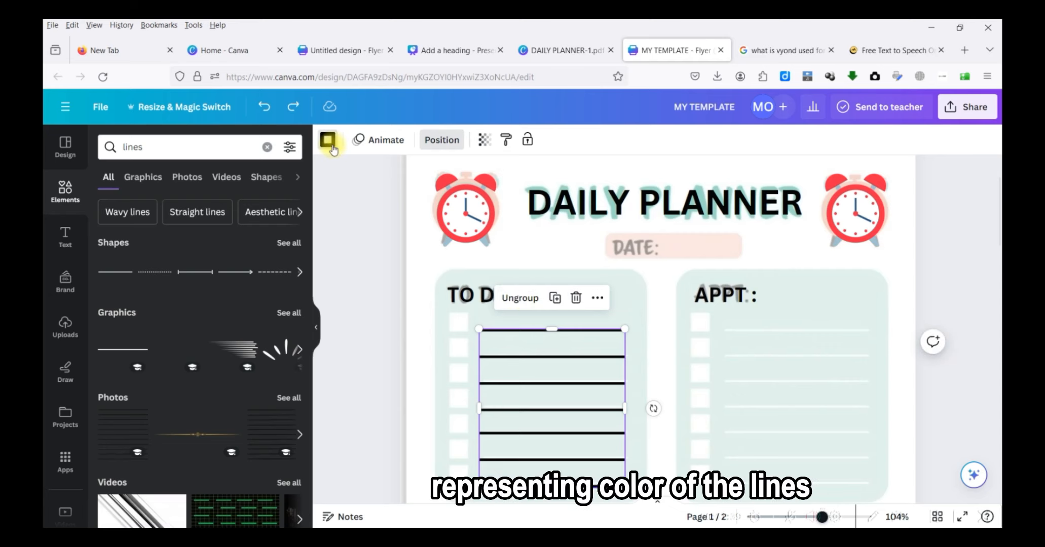
Step: Change the colour of the grouped TO DO lines to white and deselect the group
{"action": "left_click", "coordinate": [328, 140]}
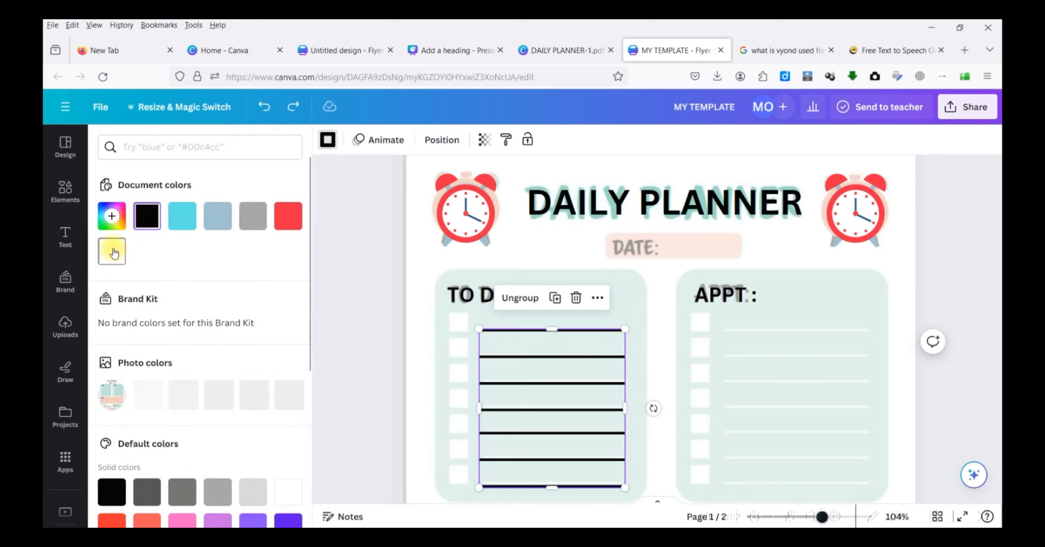
{"action": "left_click", "coordinate": [106, 253]}
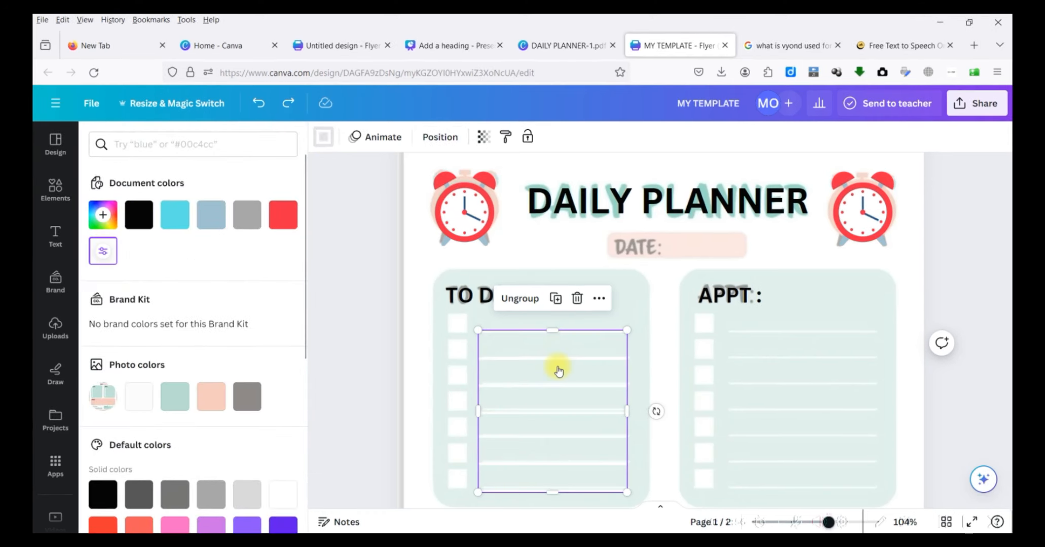
{"action": "left_click", "coordinate": [625, 305]}
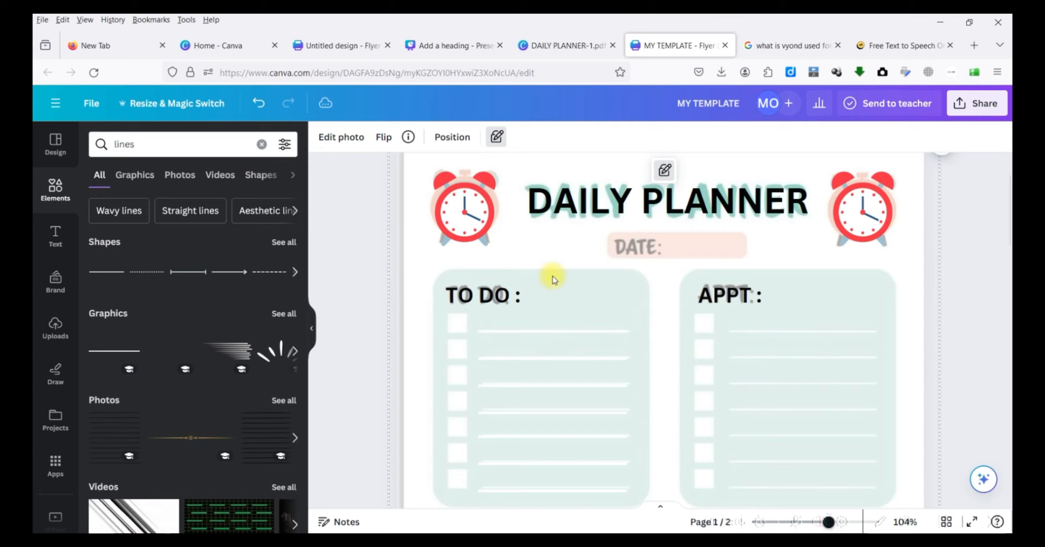
Step: Search the elements for "shapes" and add a square to the planner page
{"action": "left_click", "coordinate": [477, 317]}
{"action": "left_click", "coordinate": [140, 148]}
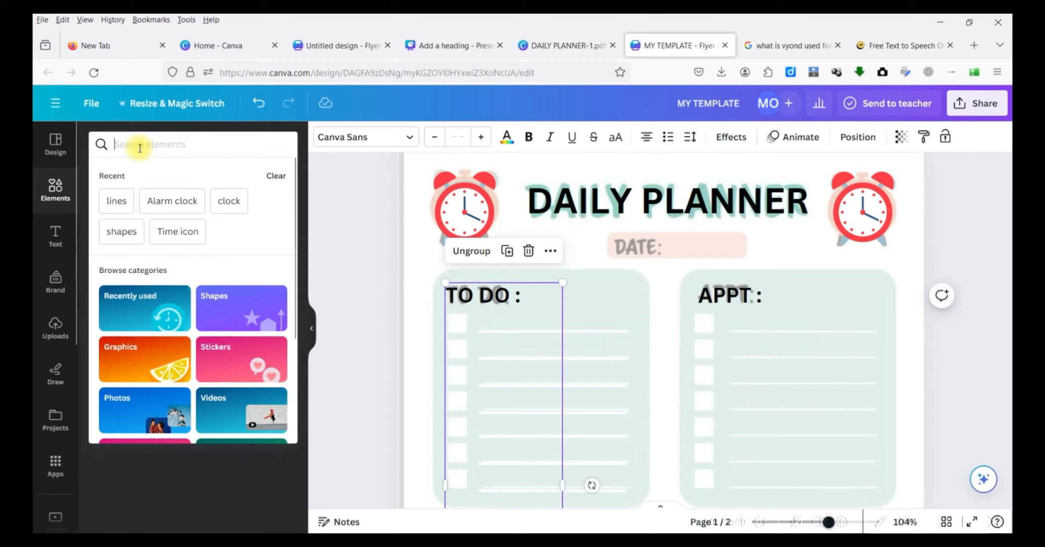
{"action": "type", "text": "shapes"}
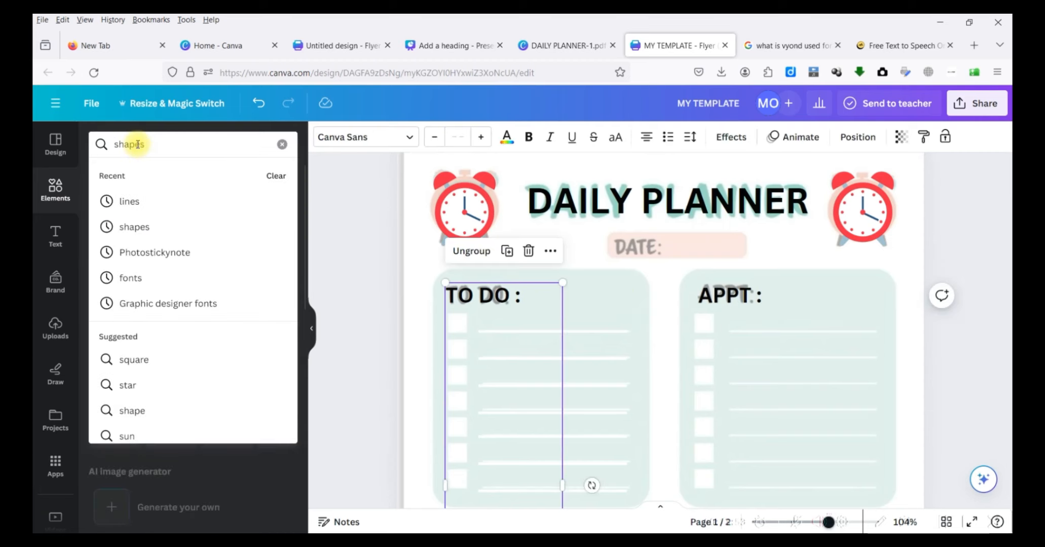
{"action": "left_click", "coordinate": [110, 231]}
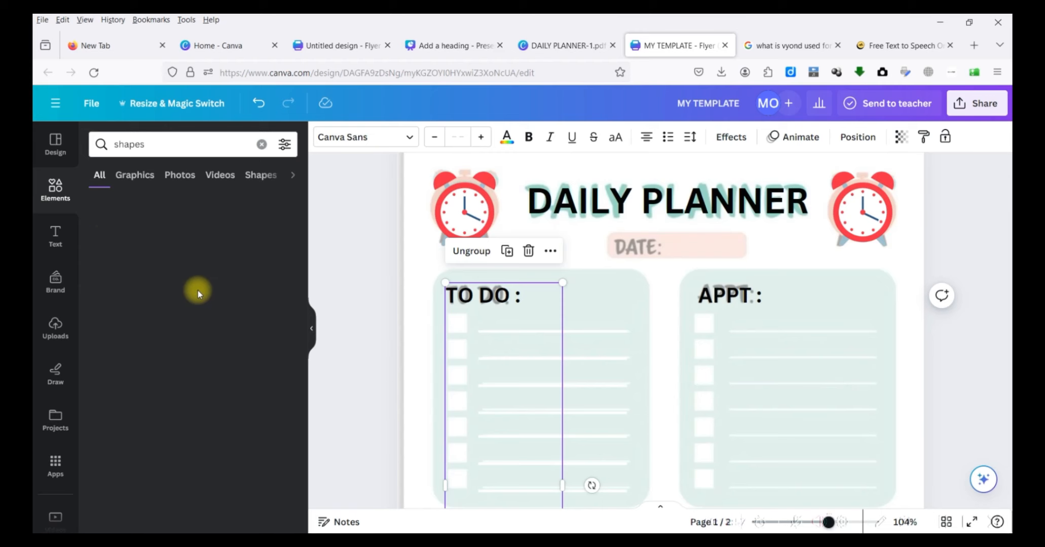
{"action": "left_click_drag", "start_coordinate": [190, 269], "coordinate": [674, 434]}
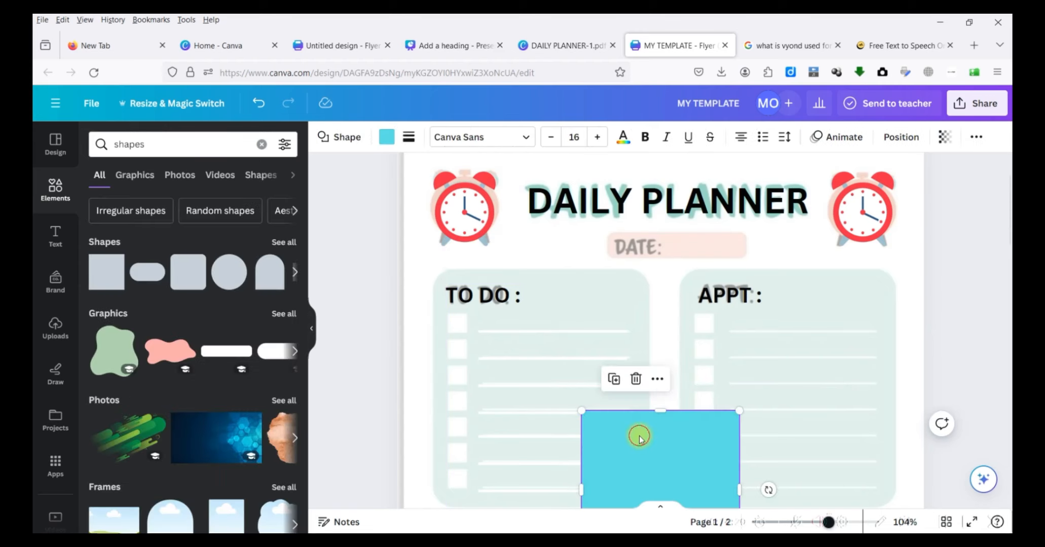
Step: Move the blue square to the first TO DO check box and scale it down to match the box
{"action": "left_click_drag", "start_coordinate": [638, 432], "coordinate": [532, 396]}
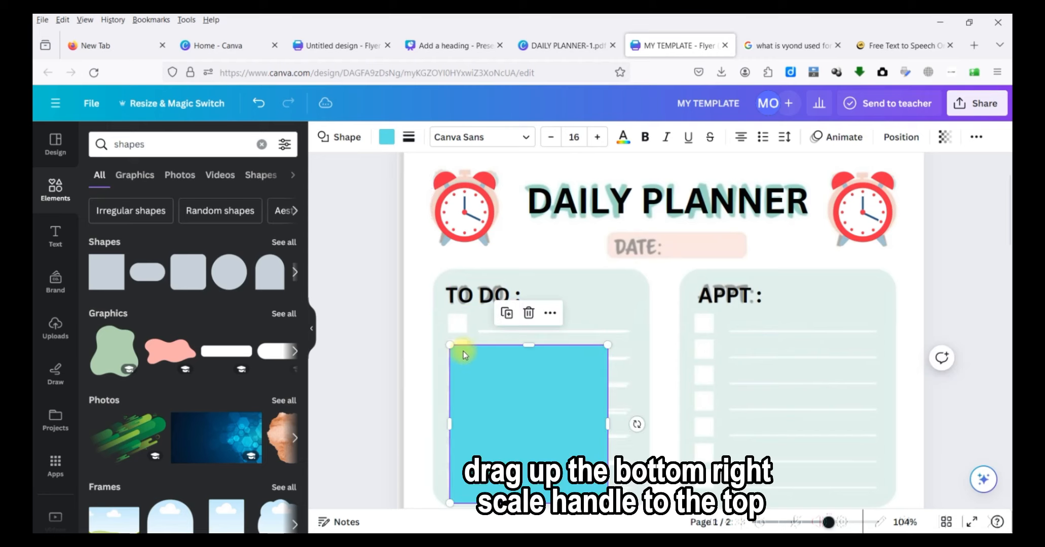
{"action": "left_click_drag", "start_coordinate": [479, 362], "coordinate": [476, 343]}
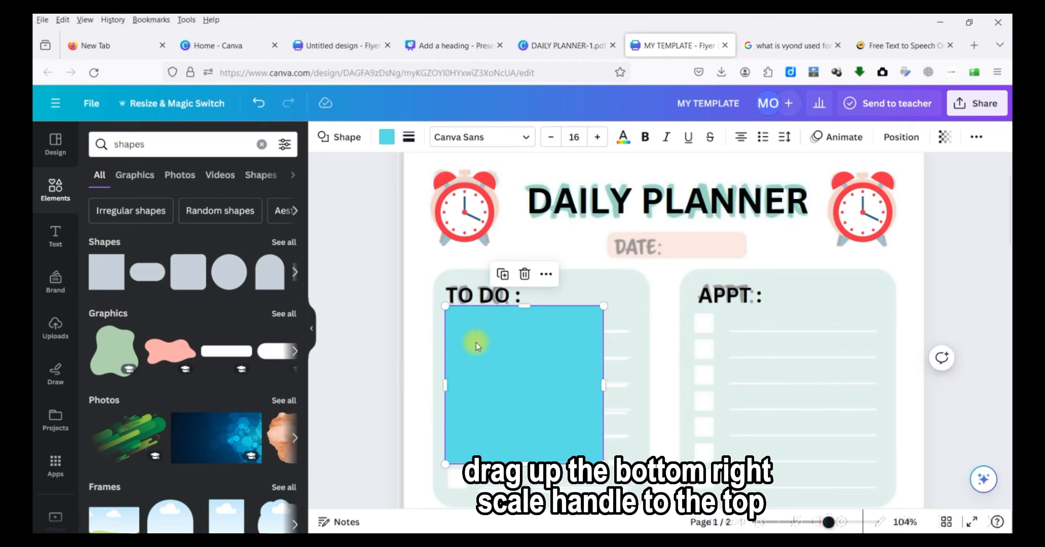
{"action": "left_click_drag", "start_coordinate": [603, 467], "coordinate": [454, 352]}
Step: Duplicate the small blue square down the column to cover the remaining TO DO check boxes
{"action": "key", "text": "ctrl+d"}
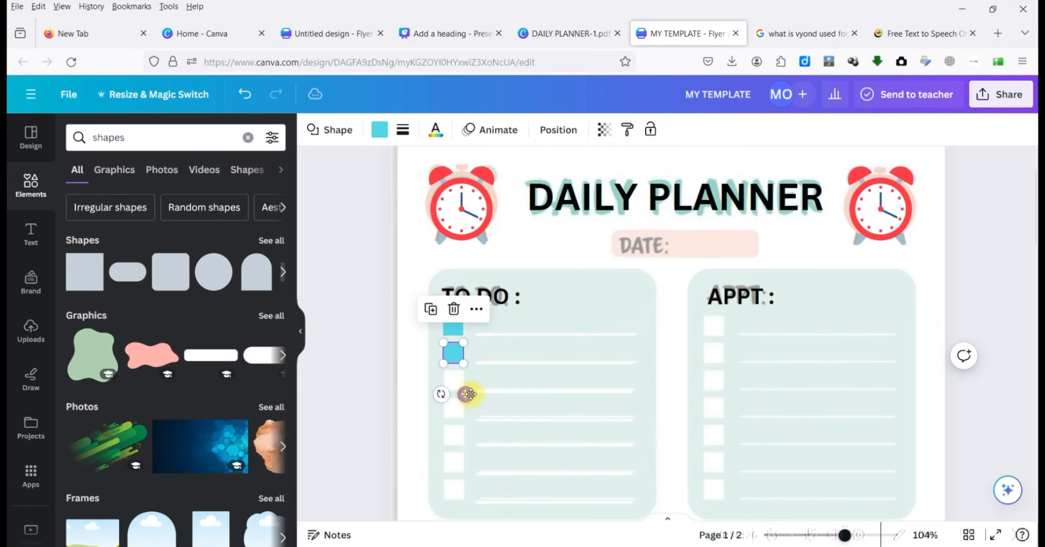
{"action": "key", "text": "ctrl+d"}
{"action": "key", "text": "ctrl+d"}
{"action": "key", "text": "ctrl+d"}
{"action": "key", "text": "ctrl+d"}
{"action": "key", "text": "ctrl+d"}
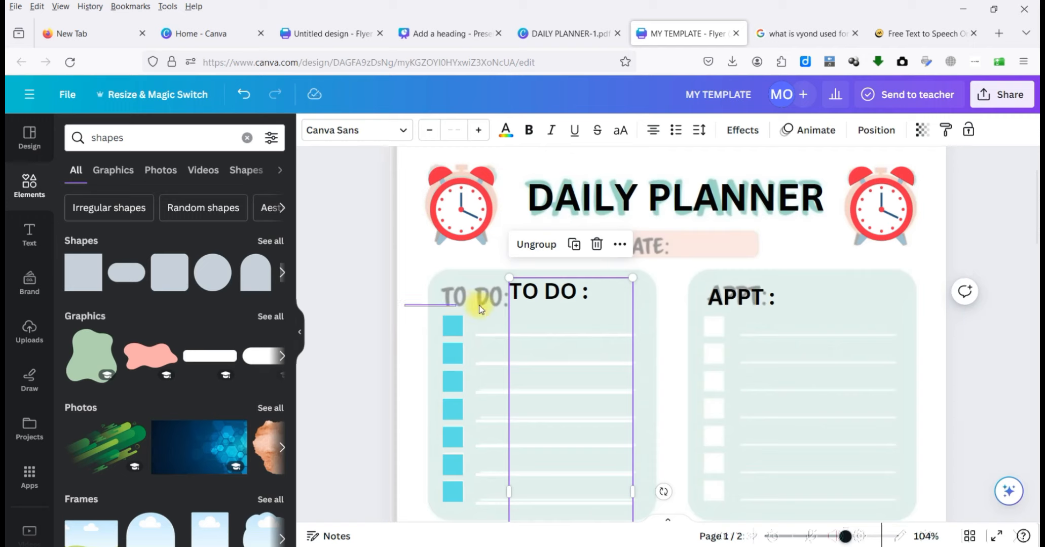
Step: Group the blue squares over the TO DO check boxes and change their fill colour to white
{"action": "left_click_drag", "start_coordinate": [404, 306], "coordinate": [469, 510]}
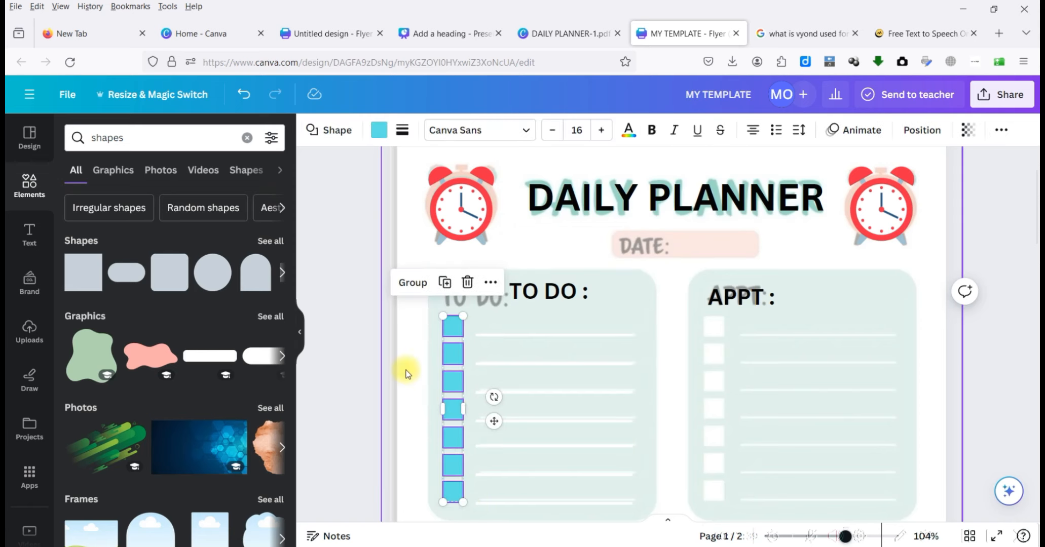
{"action": "left_click", "coordinate": [410, 284]}
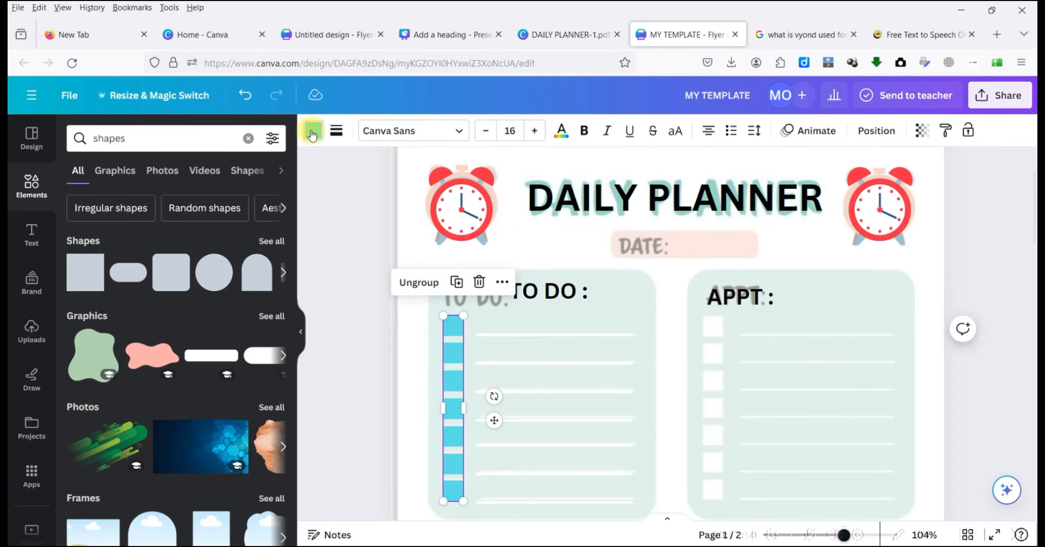
{"action": "left_click", "coordinate": [312, 133]}
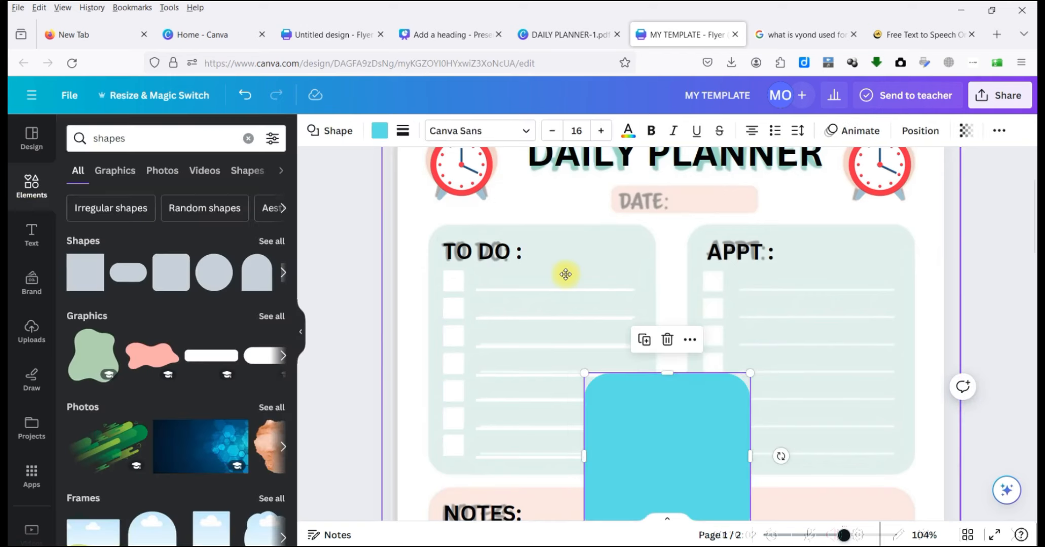
Step: Fit the rounded blue square over the TO DO panel at about 87 by 94 mm and send it backward behind the check boxes and lines
{"action": "left_click_drag", "start_coordinate": [636, 470], "coordinate": [492, 284]}
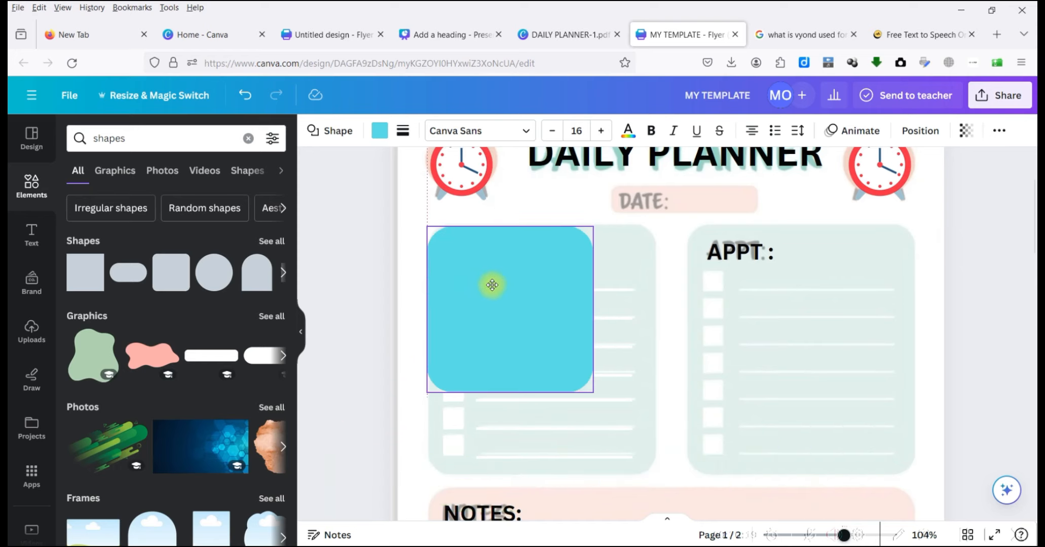
{"action": "left_click_drag", "start_coordinate": [589, 389], "coordinate": [655, 473]}
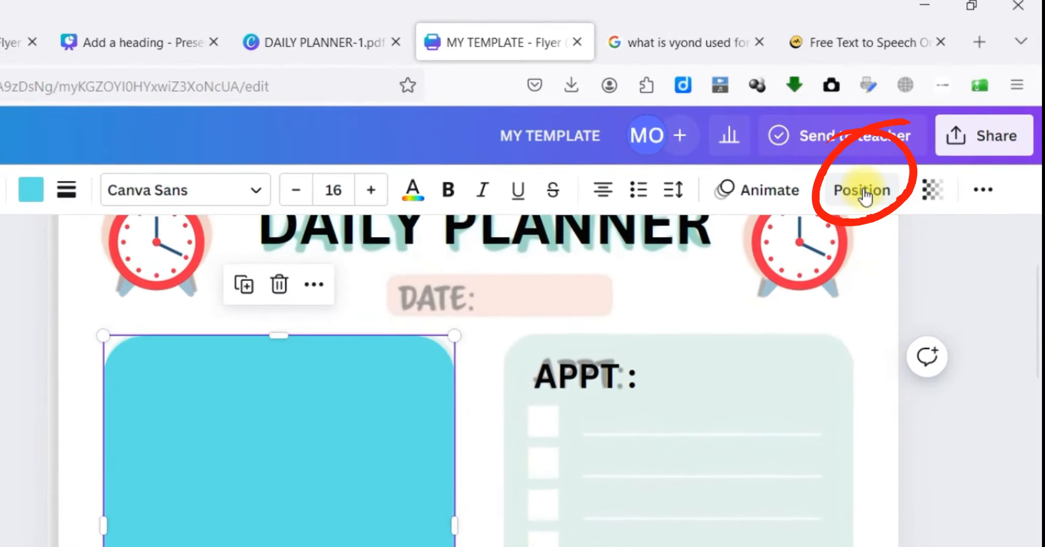
{"action": "left_click", "coordinate": [864, 195]}
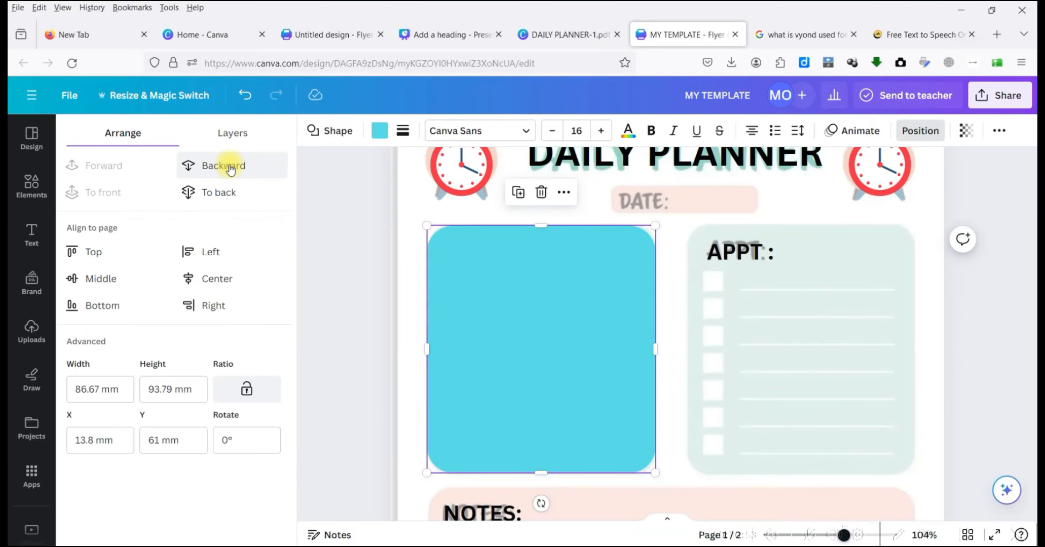
{"action": "left_click", "coordinate": [231, 167]}
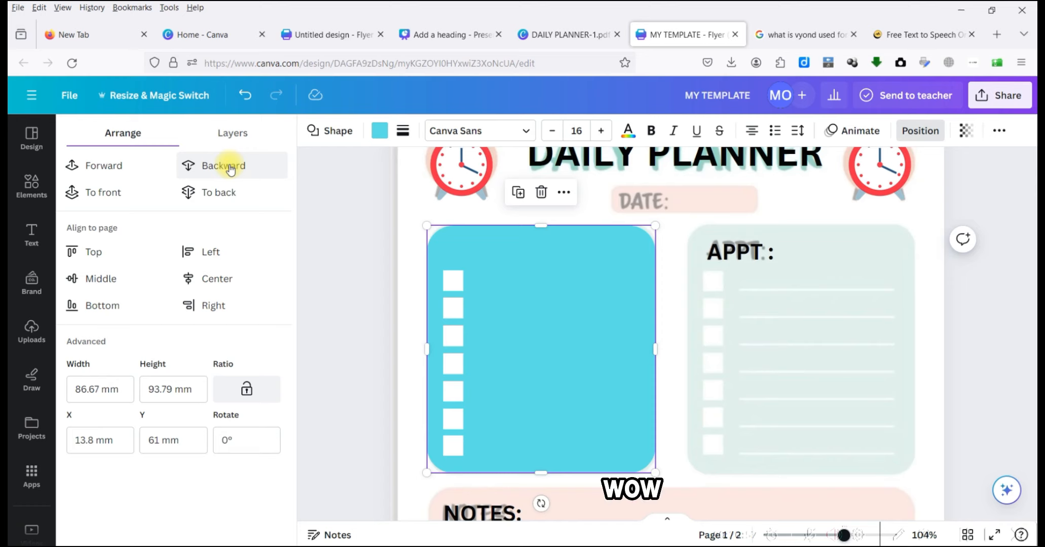
{"action": "left_click", "coordinate": [231, 167]}
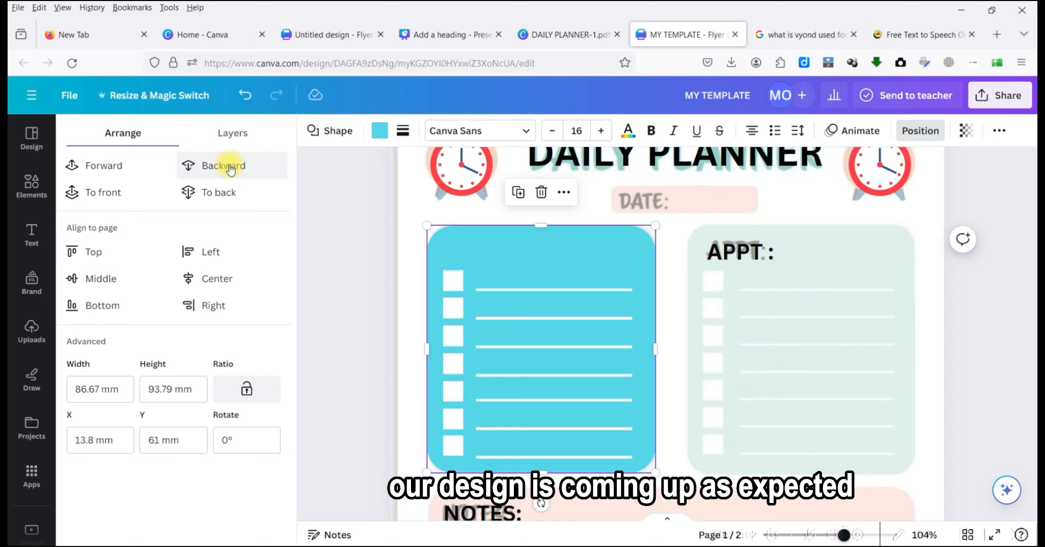
{"action": "left_click", "coordinate": [231, 167]}
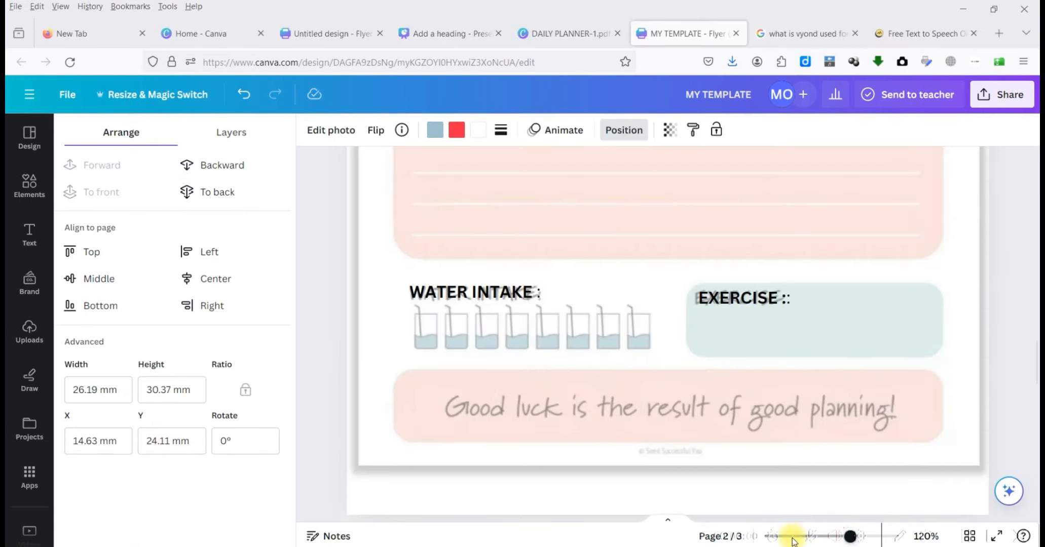
Step: Add a square fitted to the first WATER INTAKE glass and make a shorter duplicate of it for the water level
{"action": "left_click", "coordinate": [29, 185]}
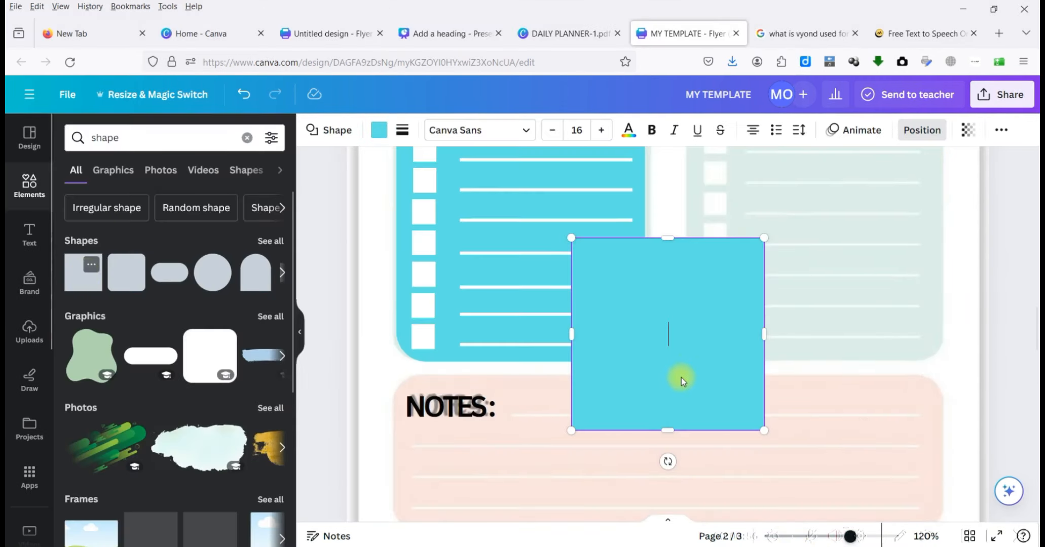
{"action": "left_click_drag", "start_coordinate": [677, 378], "coordinate": [465, 374]}
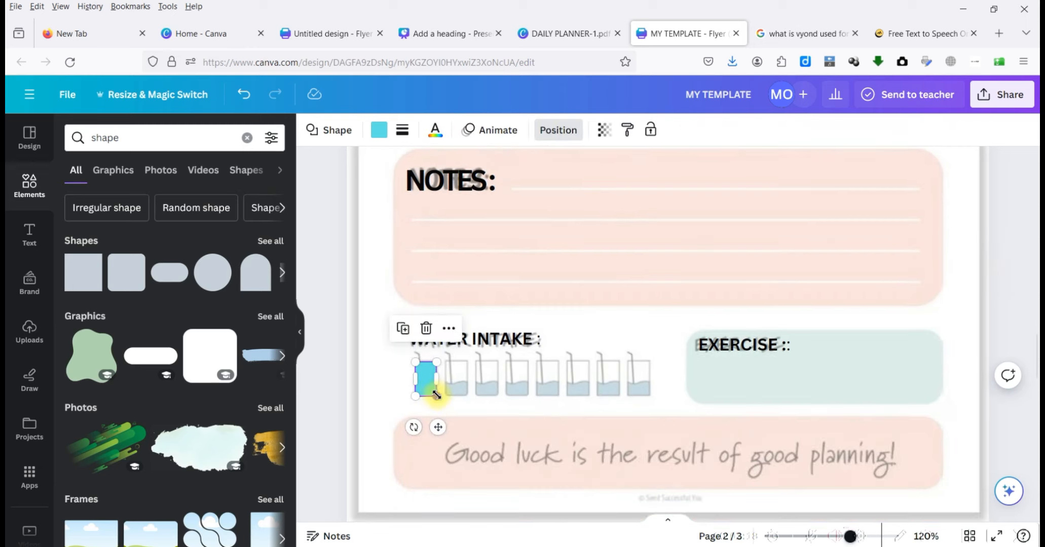
{"action": "left_click", "coordinate": [403, 330]}
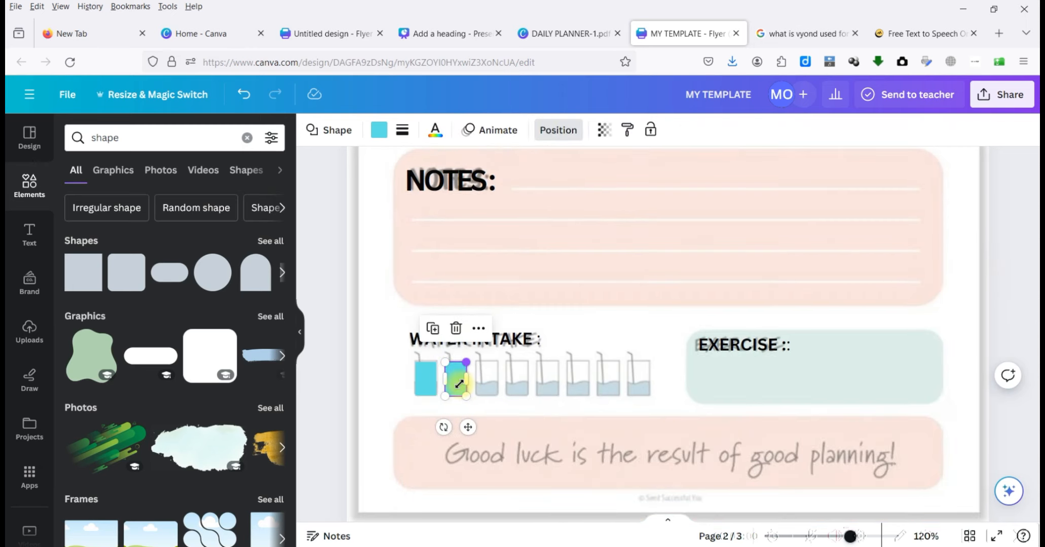
{"action": "left_click_drag", "start_coordinate": [466, 362], "coordinate": [461, 385]}
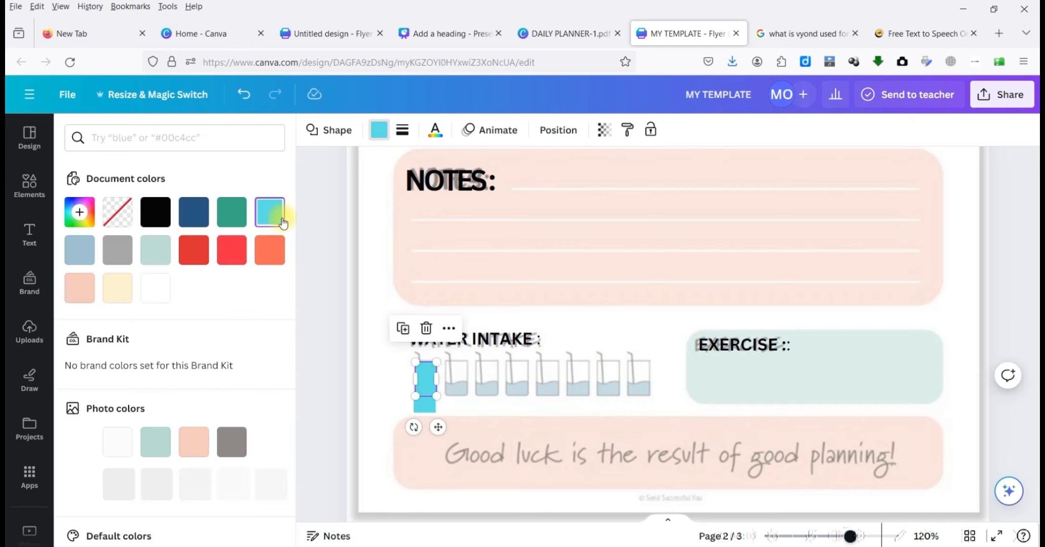
Step: Give the glass rectangle no fill and a solid border of weight 3, and place the short blue rectangle in the bottom of the glass
{"action": "left_click", "coordinate": [120, 210]}
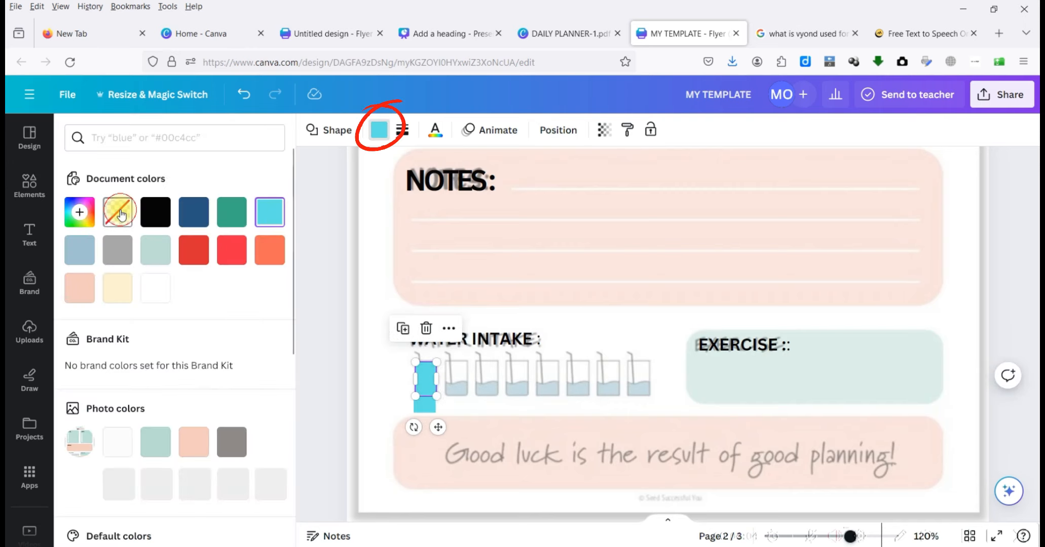
{"action": "left_click", "coordinate": [598, 225]}
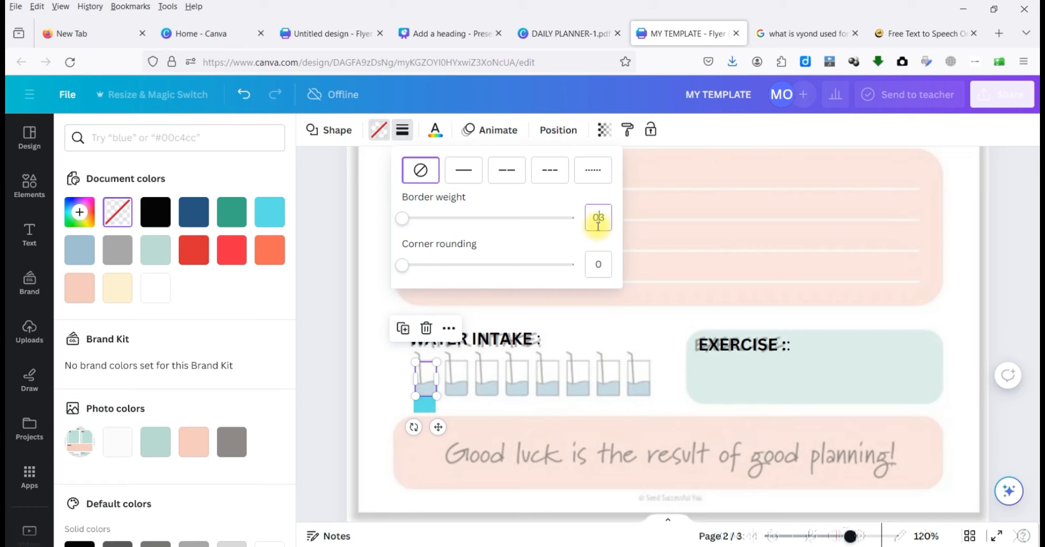
{"action": "type", "text": "3"}
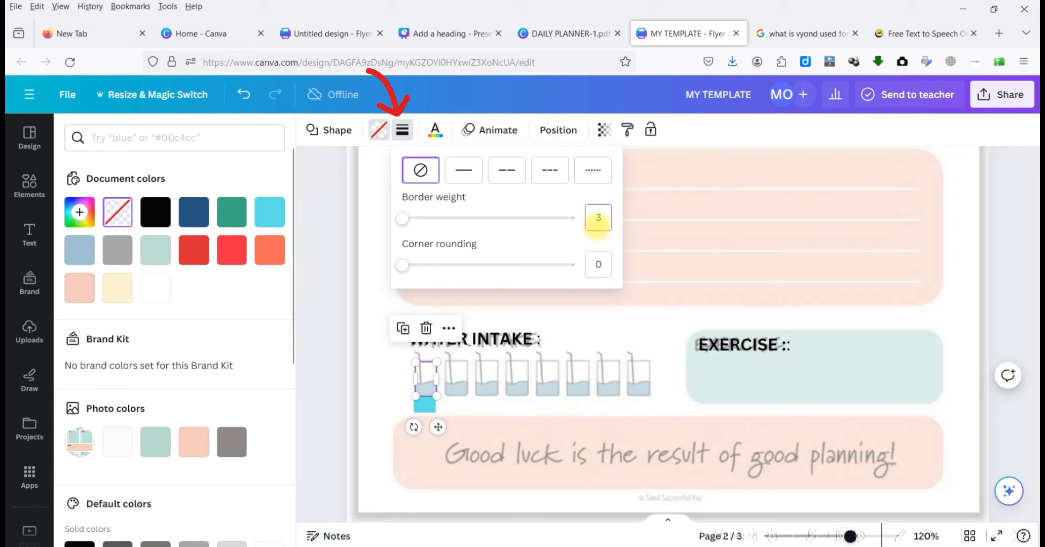
{"action": "left_click", "coordinate": [602, 264]}
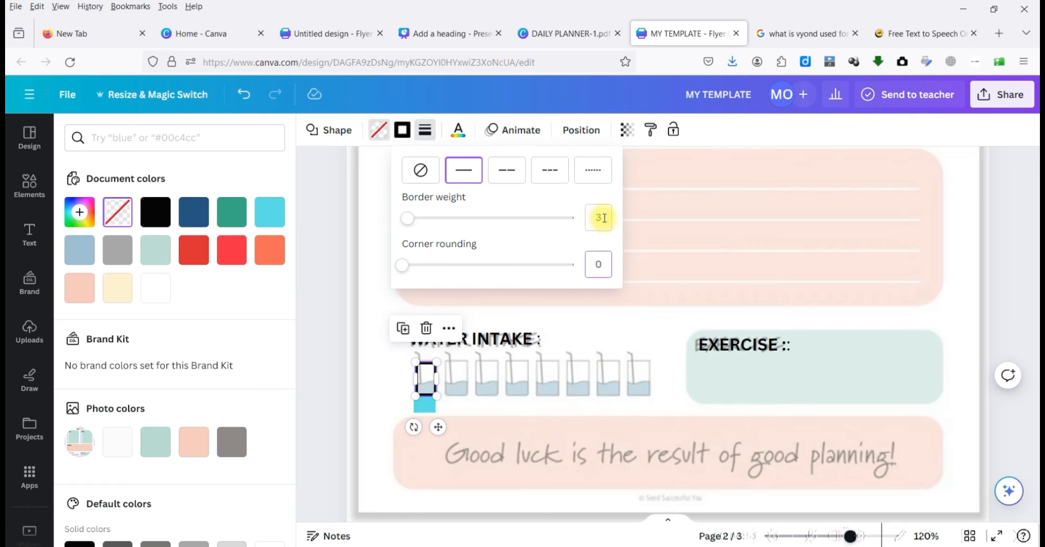
{"action": "left_click", "coordinate": [427, 385]}
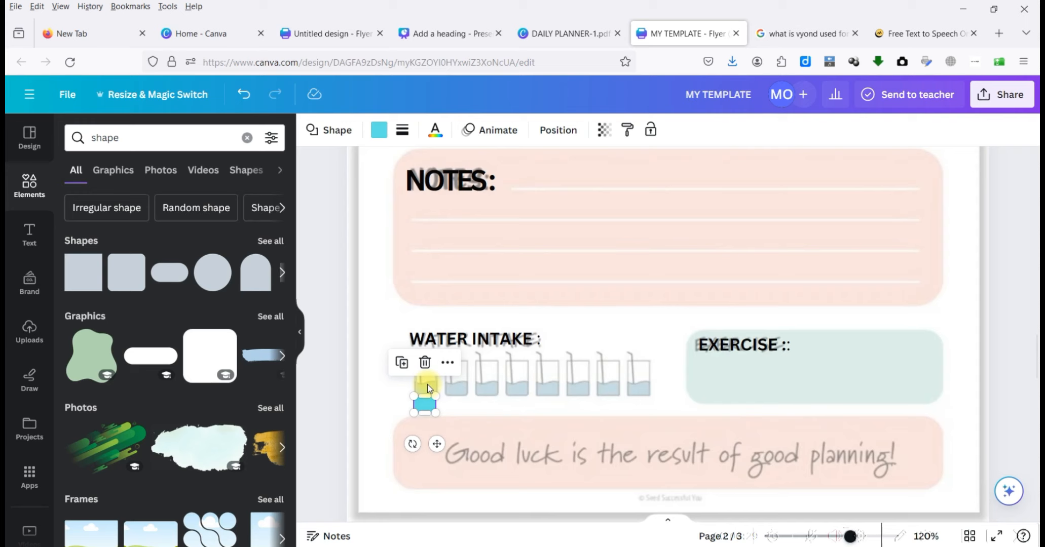
{"action": "left_click_drag", "start_coordinate": [426, 404], "coordinate": [427, 386]}
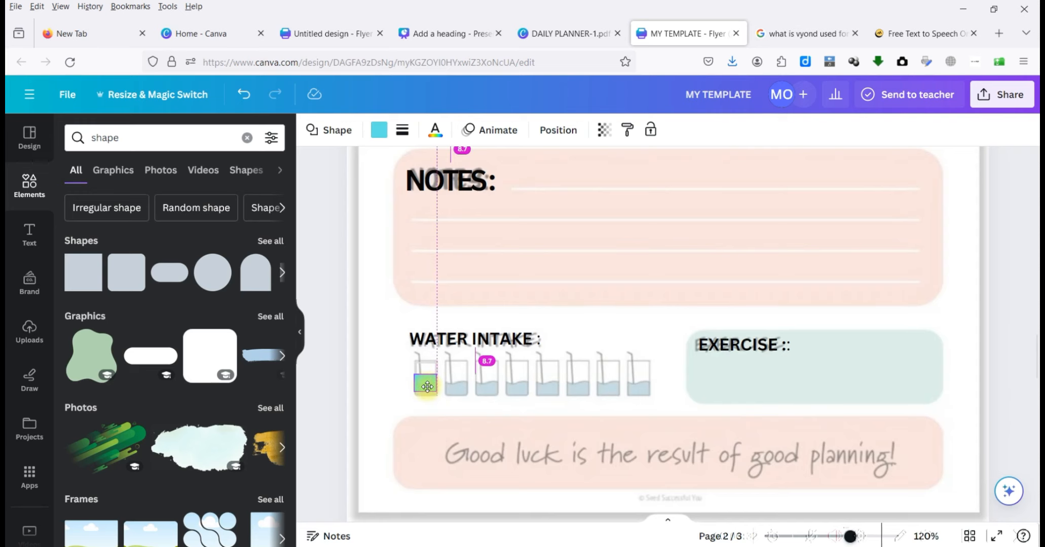
Step: Search the elements for "straw" and add the pale bent straw graphic to the page
{"action": "double_click", "coordinate": [101, 137]}
{"action": "type", "text": "staw"}
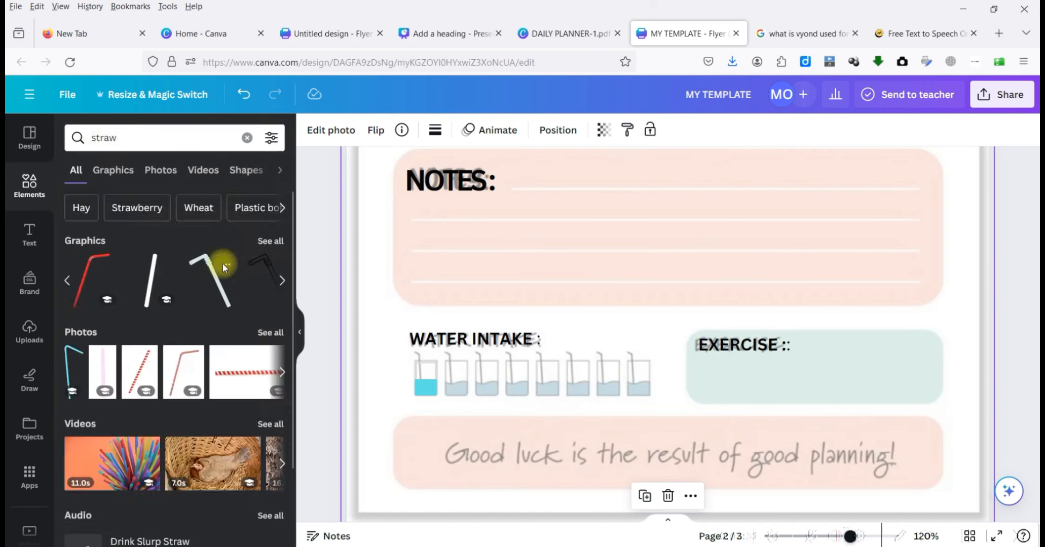
{"action": "left_click", "coordinate": [226, 266]}
{"action": "left_click", "coordinate": [215, 279]}
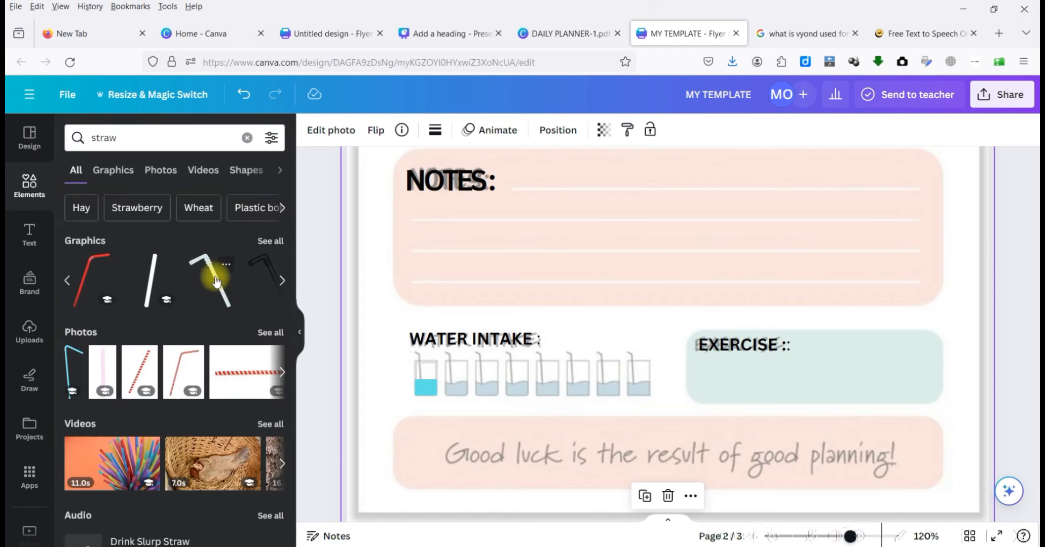
{"action": "left_click", "coordinate": [215, 279]}
Step: Scale the straw down to a small size near the WATER INTAKE heading and rotate it towards the angle of the traced straw
{"action": "left_click_drag", "start_coordinate": [682, 202], "coordinate": [602, 414]}
{"action": "left_click_drag", "start_coordinate": [717, 485], "coordinate": [553, 275]}
{"action": "left_click_drag", "start_coordinate": [512, 218], "coordinate": [523, 306]}
{"action": "left_click_drag", "start_coordinate": [564, 364], "coordinate": [510, 293]}
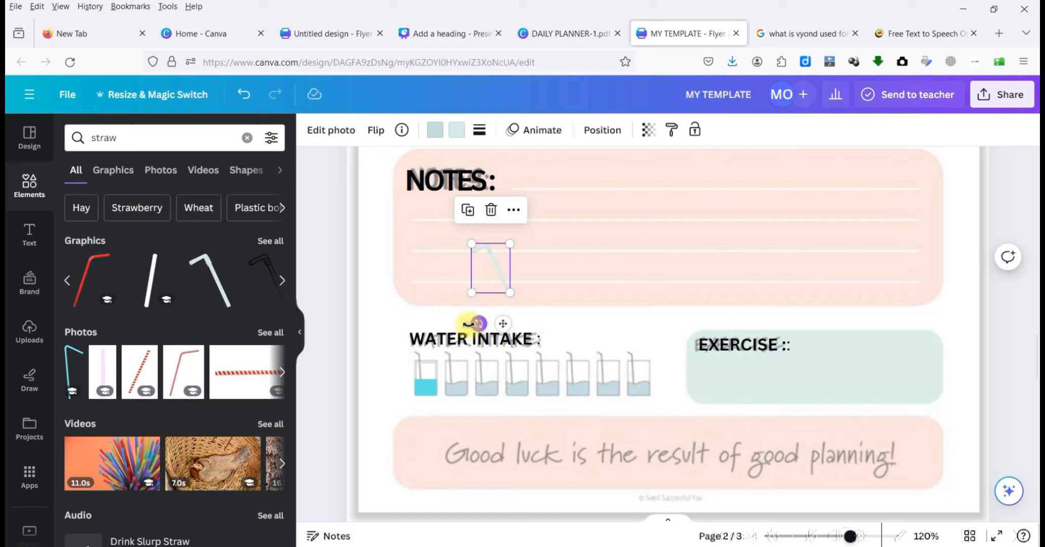
{"action": "left_click_drag", "start_coordinate": [479, 324], "coordinate": [464, 322]}
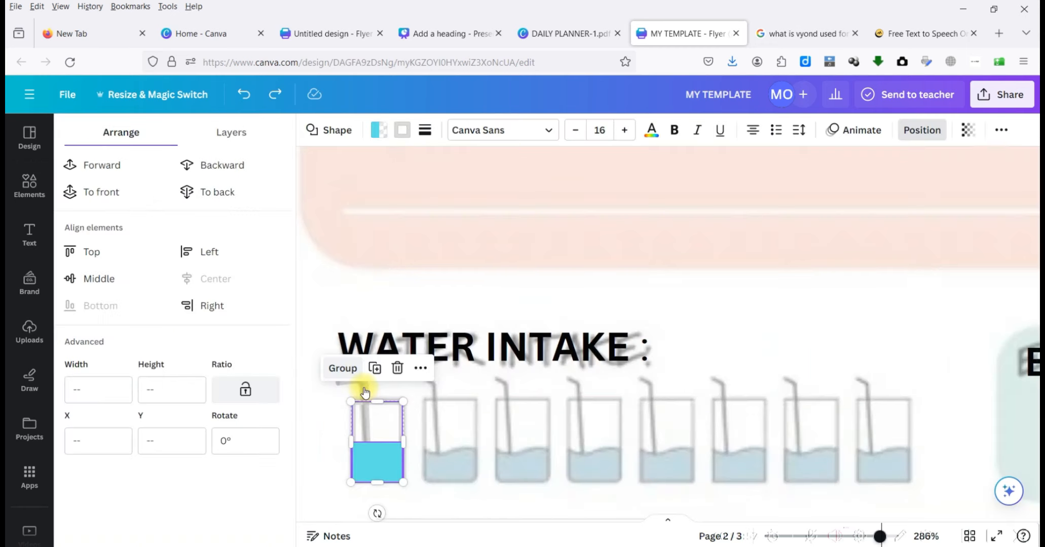
Step: Group the straw with the first glass and its water, and duplicate the group across the WATER INTAKE row
{"action": "left_click", "coordinate": [363, 389], "text": "shift"}
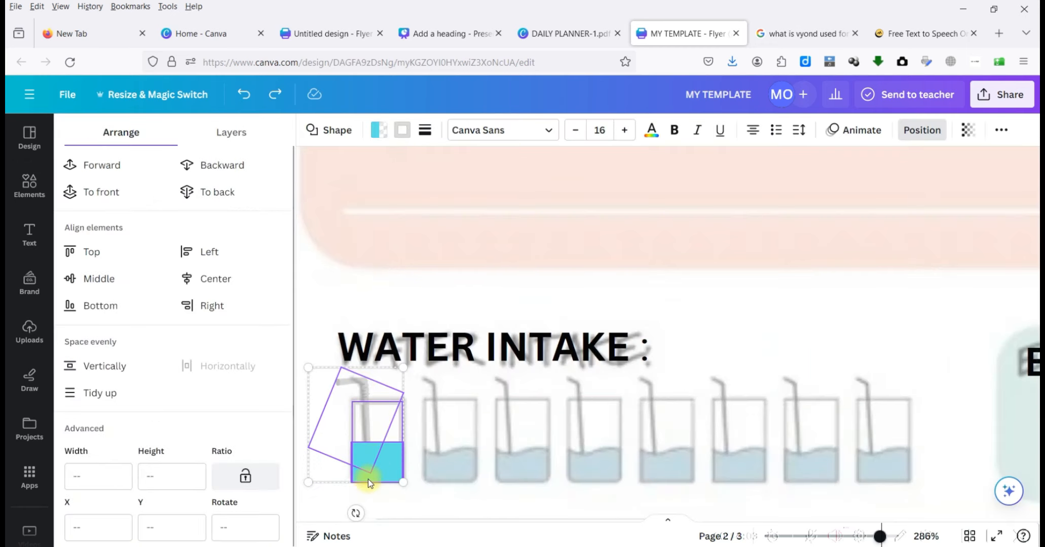
{"action": "left_click", "coordinate": [324, 336]}
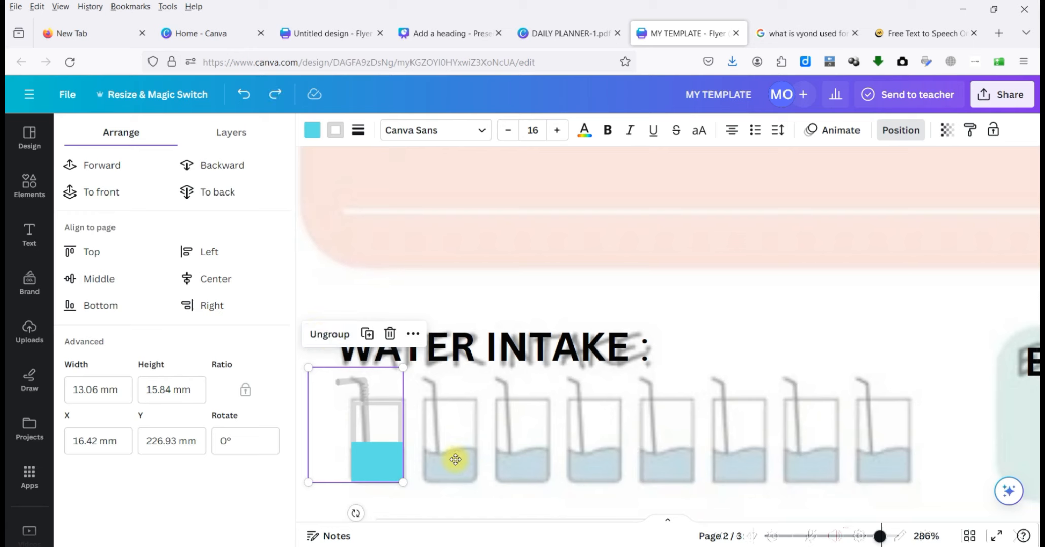
{"action": "left_click_drag", "start_coordinate": [365, 446], "coordinate": [436, 446]}
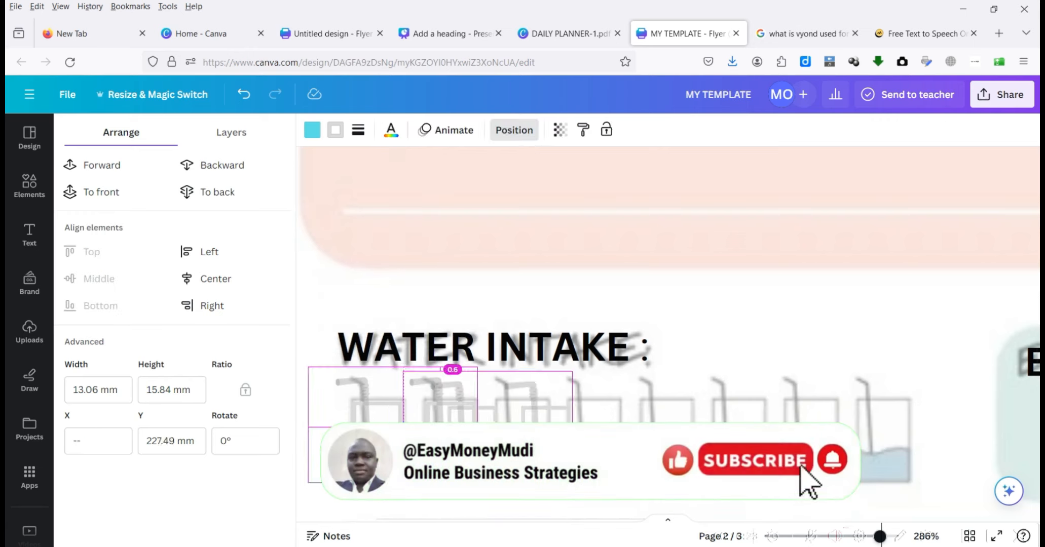
{"action": "left_click_drag", "start_coordinate": [426, 446], "coordinate": [893, 448]}
Step: Nudge a selection of four glass groups into line with the traced WATER INTAKE row and group all eight glasses together
{"action": "left_click", "coordinate": [378, 460]}
{"action": "left_click", "coordinate": [451, 460], "text": "shift"}
{"action": "left_click", "coordinate": [520, 460], "text": "shift"}
{"action": "left_click", "coordinate": [594, 457], "text": "shift"}
{"action": "key", "text": "Down"}
{"action": "key", "text": "Down"}
{"action": "key", "text": "Down"}
{"action": "key", "text": "Down"}
{"action": "key", "text": "Down"}
{"action": "key", "text": "Left"}
{"action": "key", "text": "Left"}
{"action": "key", "text": "Left"}
{"action": "key", "text": "Left"}
{"action": "key", "text": "Left"}
{"action": "key", "text": "Left"}
{"action": "key", "text": "Left"}
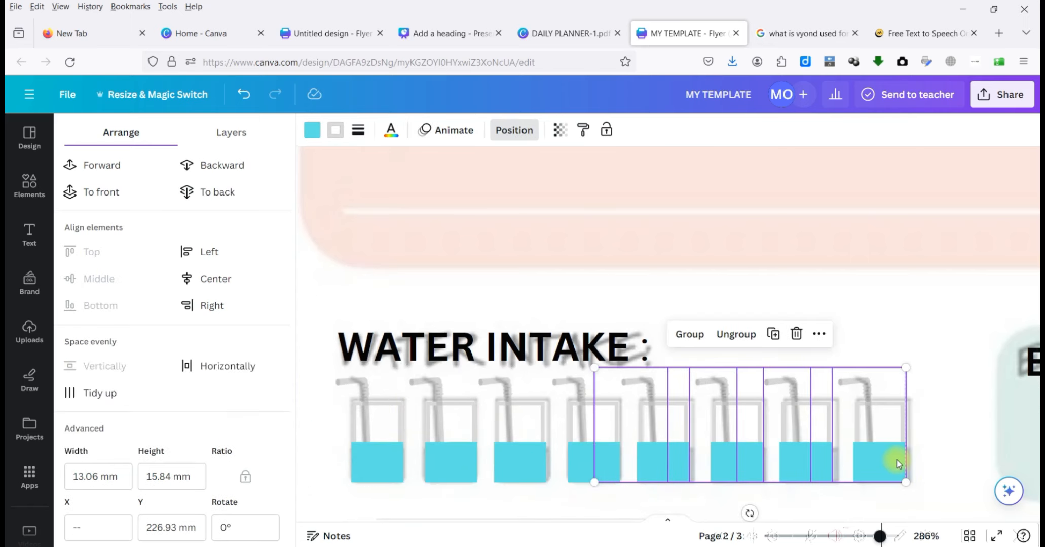
{"action": "left_click_drag", "start_coordinate": [927, 494], "coordinate": [330, 385]}
{"action": "left_click", "coordinate": [543, 329]}
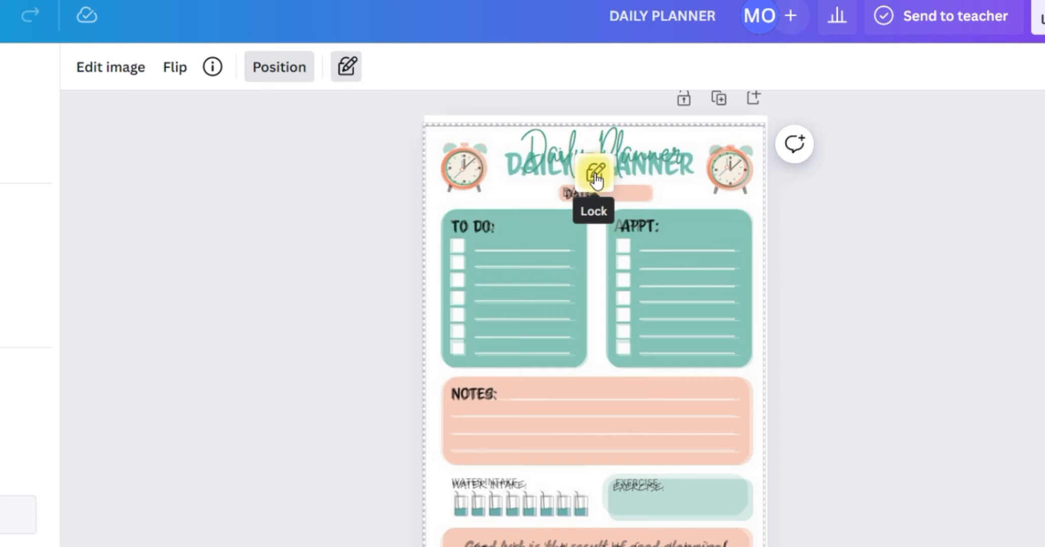
Step: Unlock the faded sample image in the DAILY PLANNER design, move it aside and delete it
{"action": "left_click", "coordinate": [346, 65]}
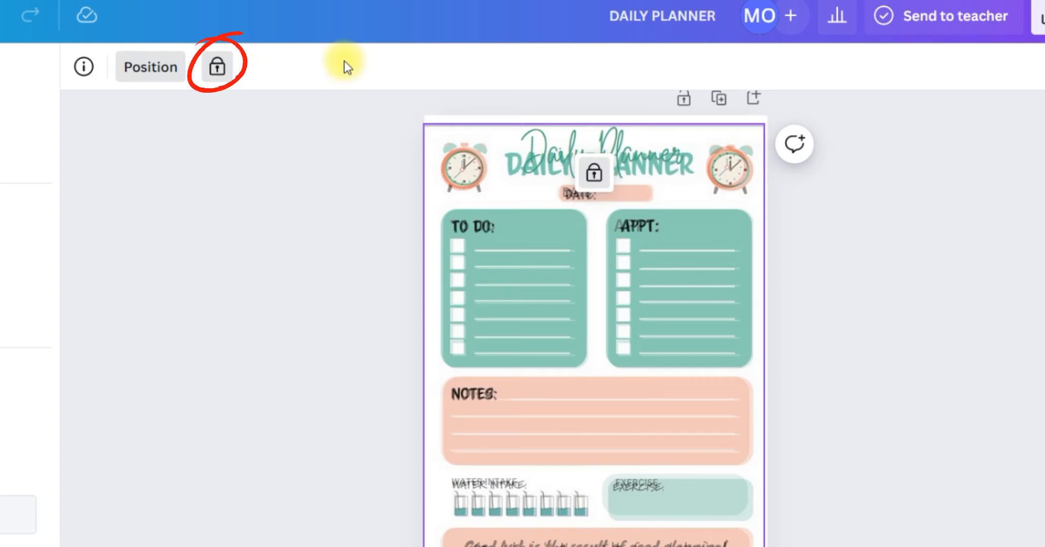
{"action": "left_click", "coordinate": [218, 69]}
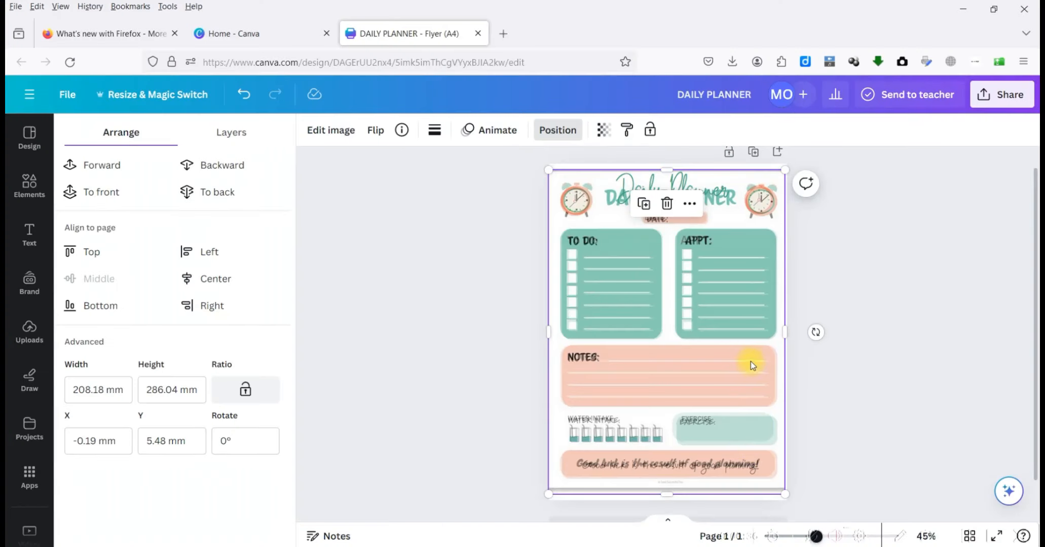
{"action": "left_click_drag", "start_coordinate": [755, 358], "coordinate": [811, 361]}
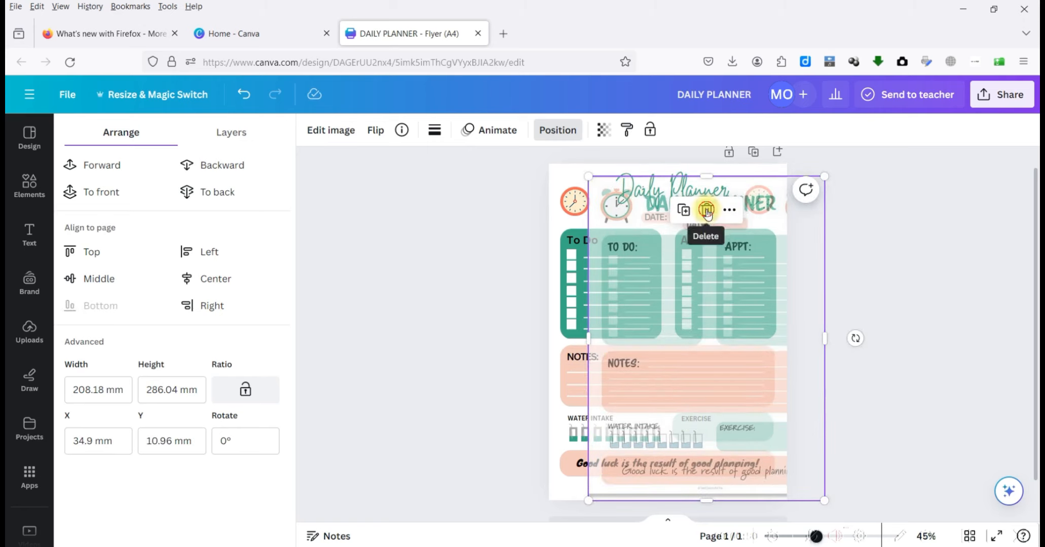
{"action": "left_click", "coordinate": [706, 205]}
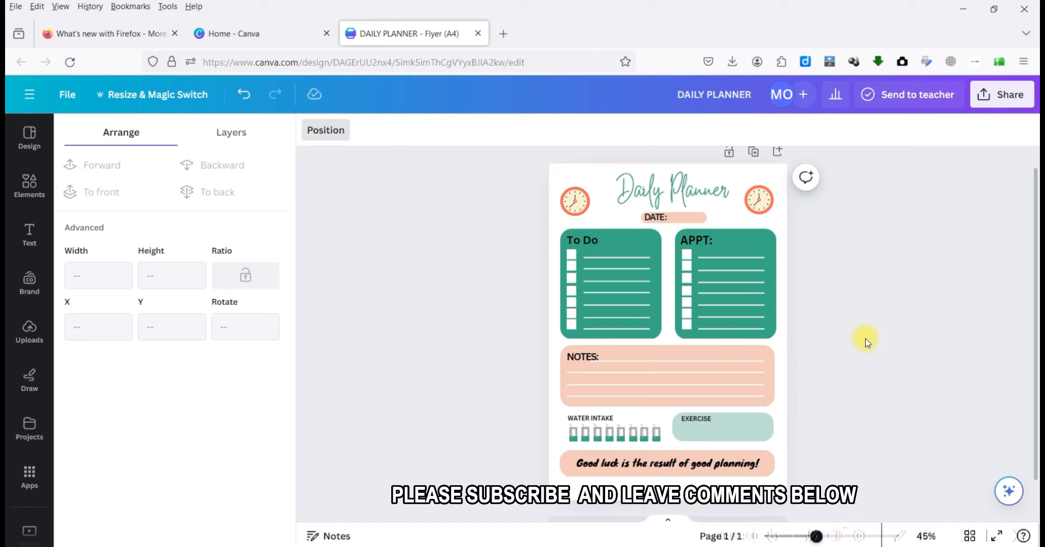
Step: Download the finished daily planner as a PDF Print file
{"action": "left_click", "coordinate": [1010, 97]}
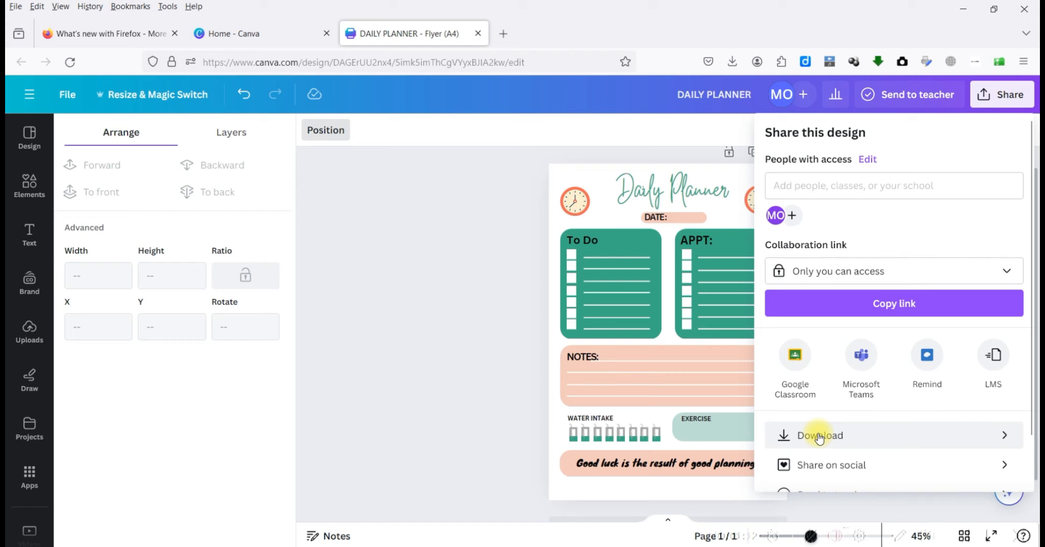
{"action": "left_click", "coordinate": [819, 437]}
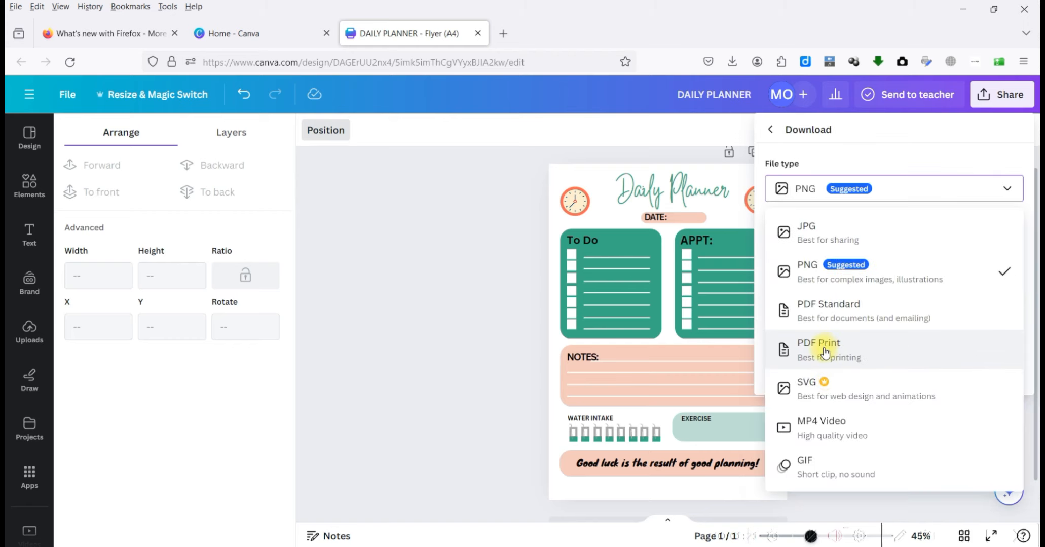
{"action": "left_click", "coordinate": [826, 350]}
{"action": "left_click", "coordinate": [905, 380]}
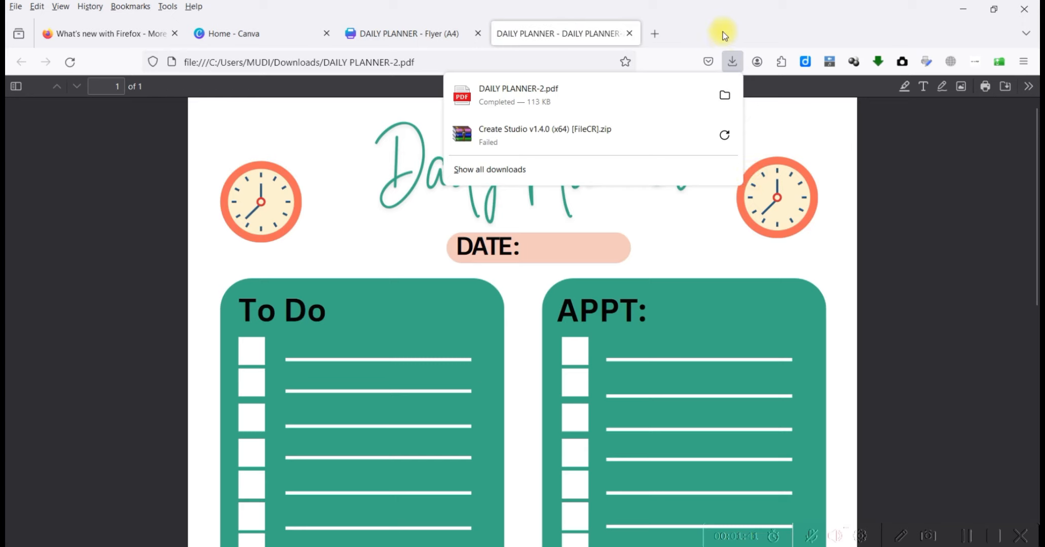
Step: Review the downloaded DAILY PLANNER-2.pdf from the title down to the closing quote and back
{"action": "left_click", "coordinate": [734, 61]}
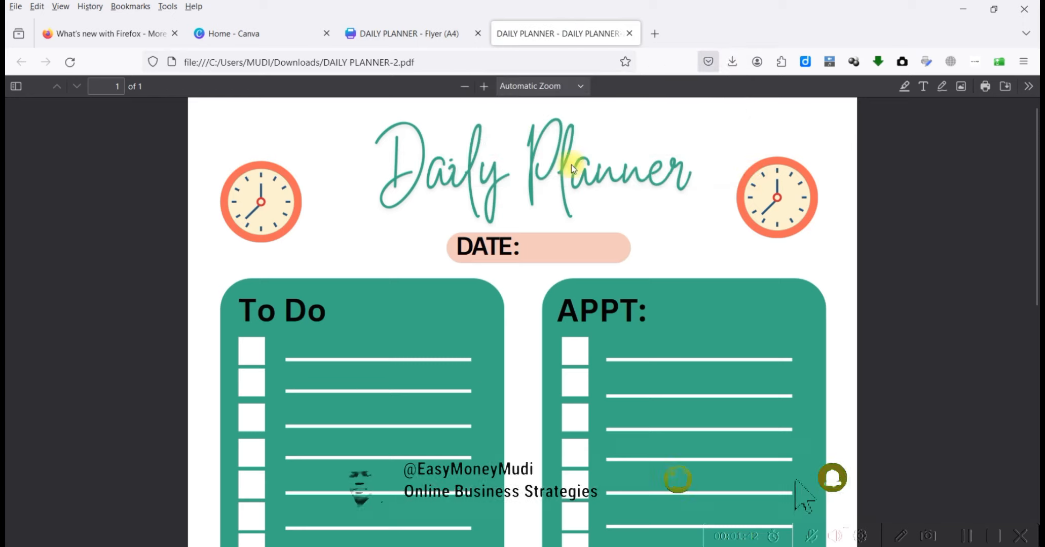
{"action": "scroll", "coordinate": [583, 218], "scroll_direction": "down", "scroll_amount": 3}
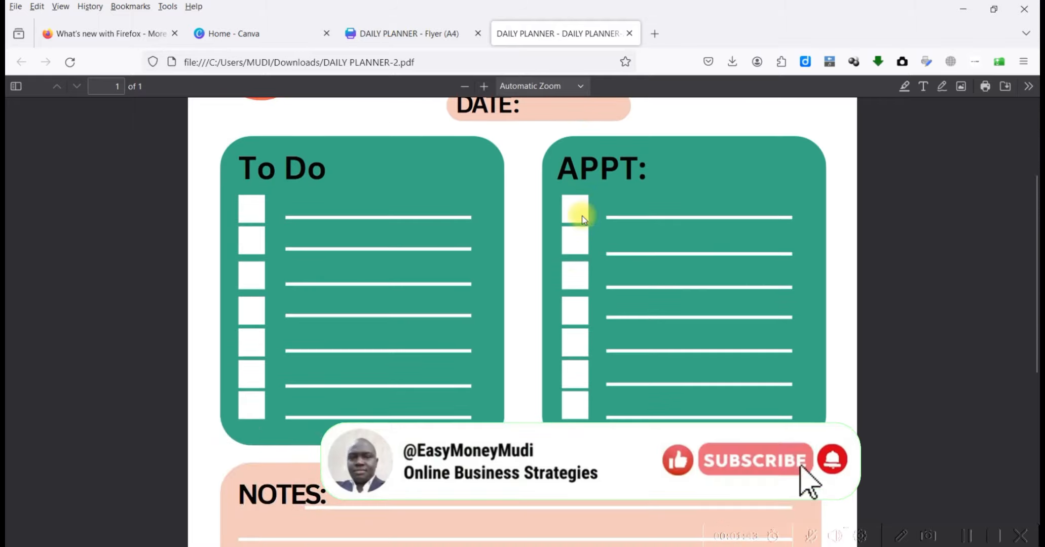
{"action": "scroll", "coordinate": [583, 218], "scroll_direction": "down", "scroll_amount": 3}
{"action": "scroll", "coordinate": [582, 218], "scroll_direction": "down", "scroll_amount": 4}
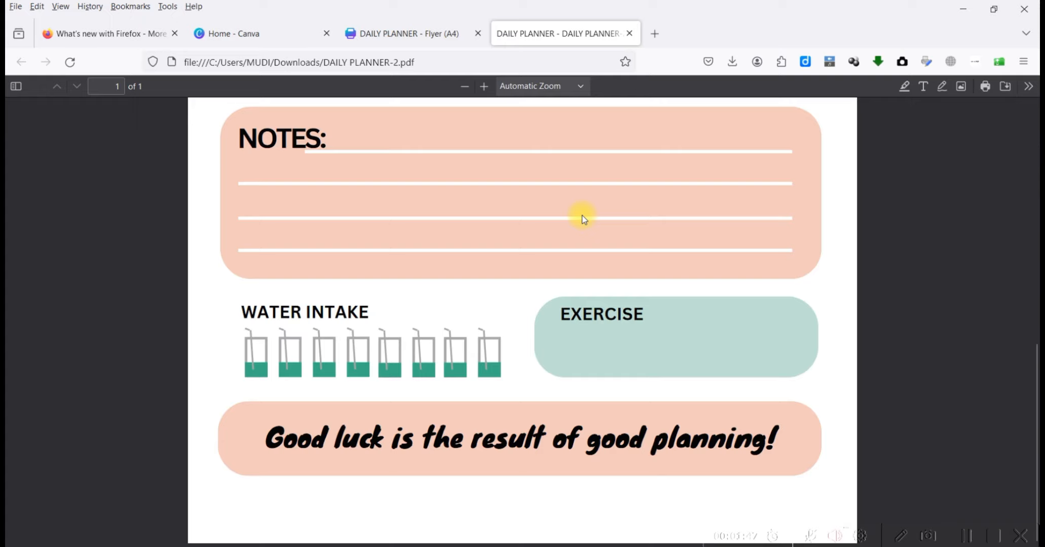
{"action": "scroll", "coordinate": [582, 218], "scroll_direction": "up", "scroll_amount": 5}
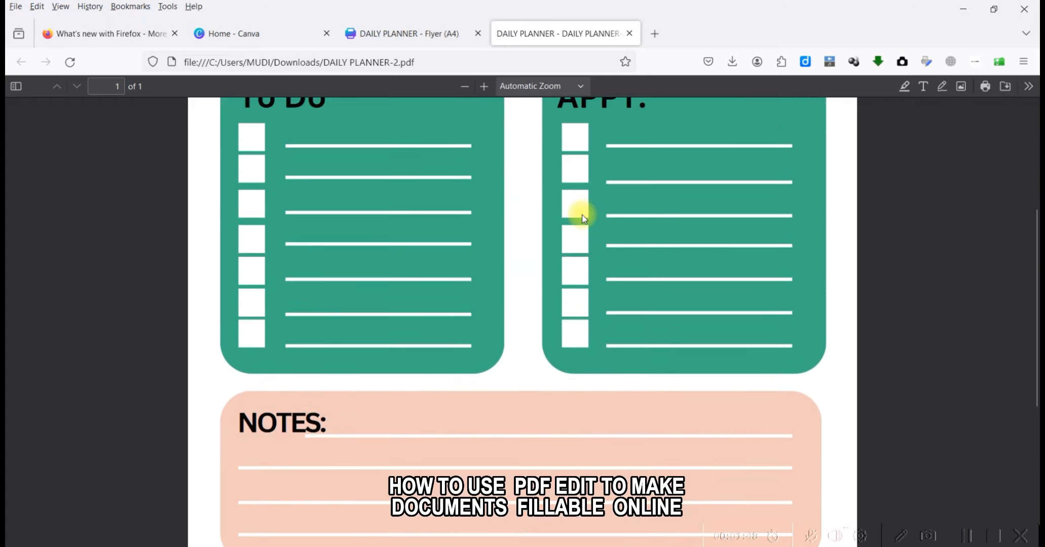
{"action": "scroll", "coordinate": [583, 218], "scroll_direction": "up", "scroll_amount": 5}
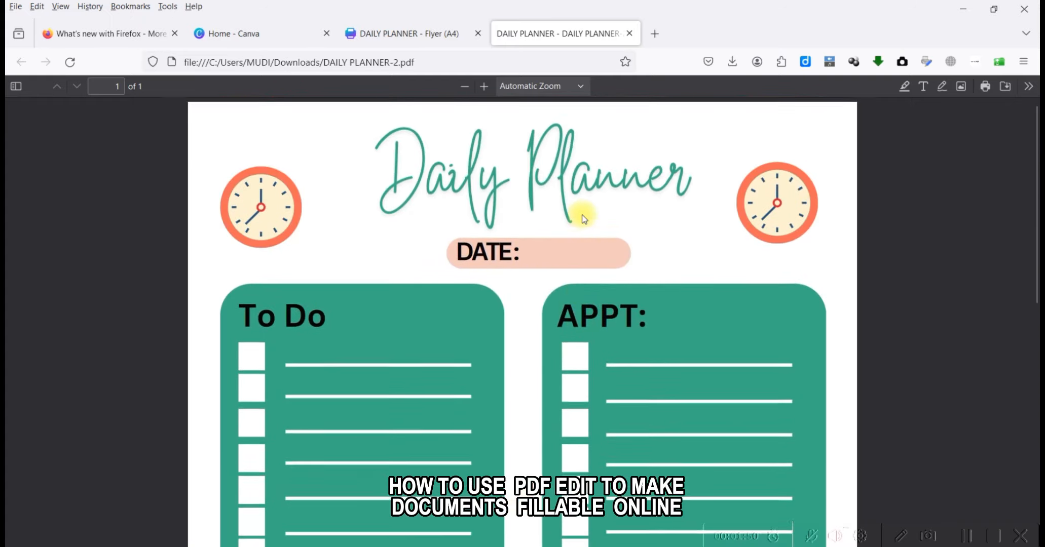